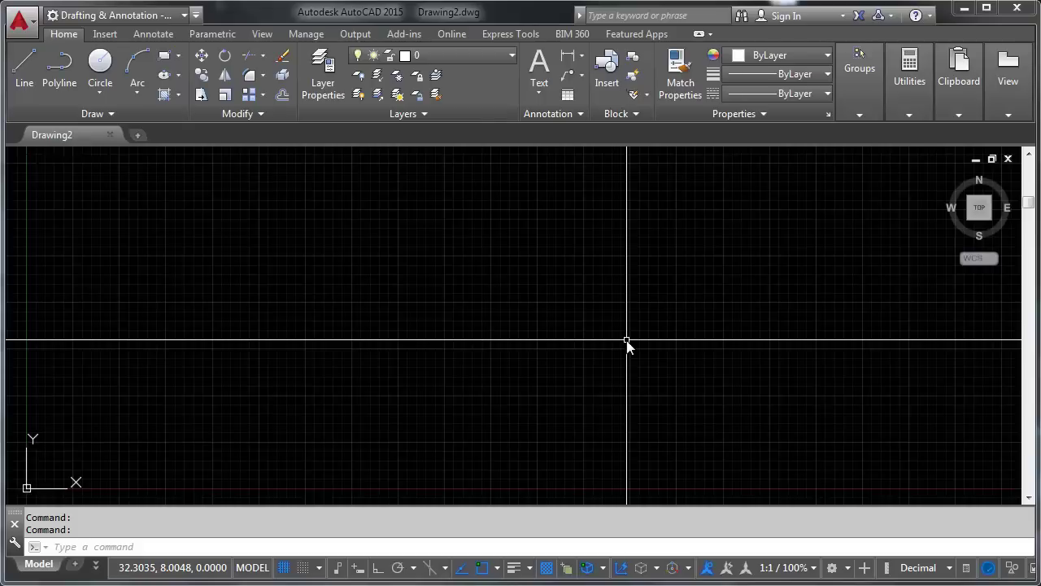
# Step: Open the Layer Properties Manager with the LAYER command, showing only the current layer 0
pyautogui.write('layer')
pyautogui.press('Return')
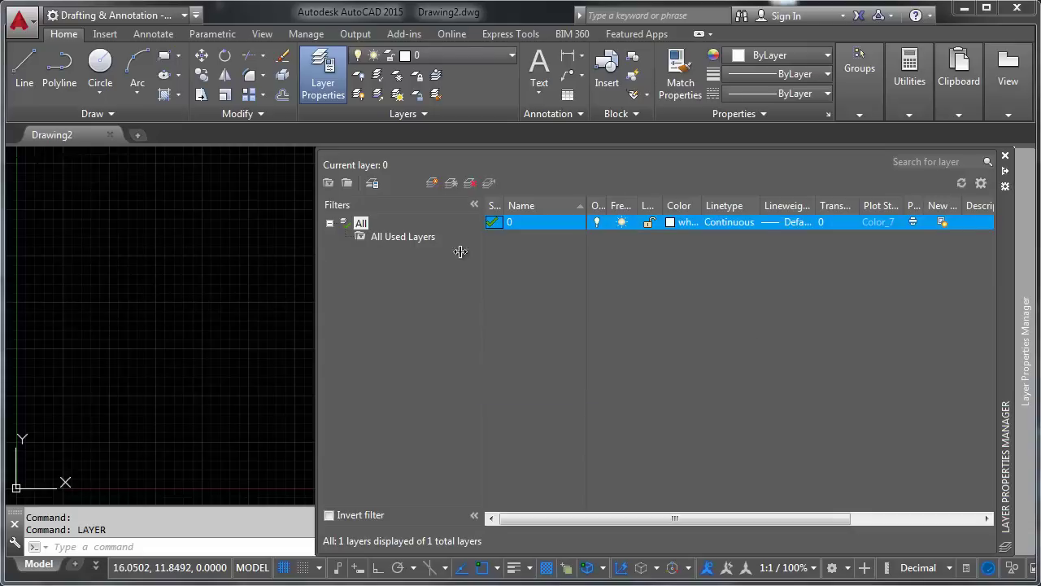
pyautogui.click(263, 263)
pyautogui.moveTo(1029, 266)
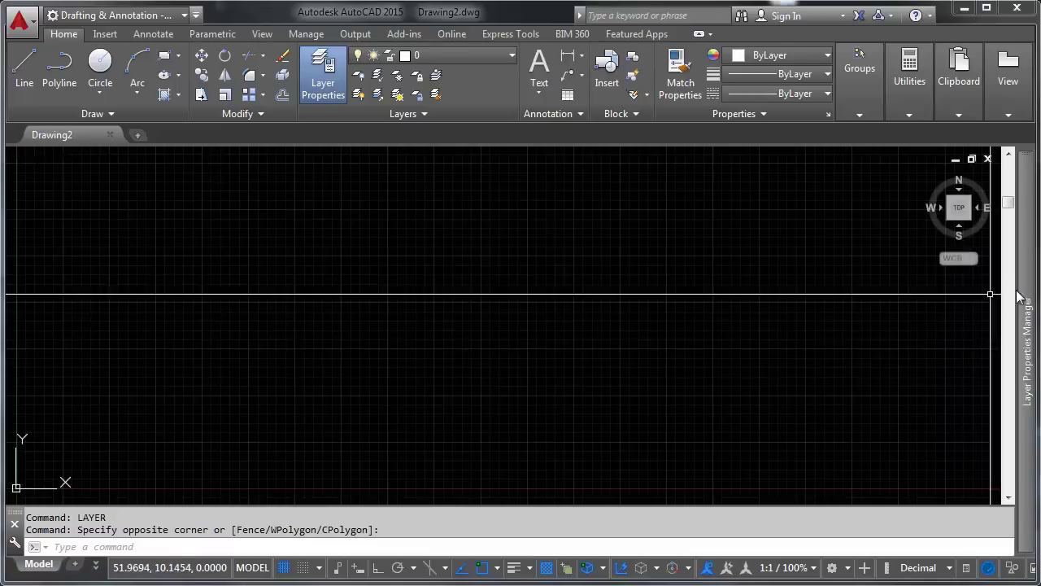
pyautogui.moveTo(1016, 295)
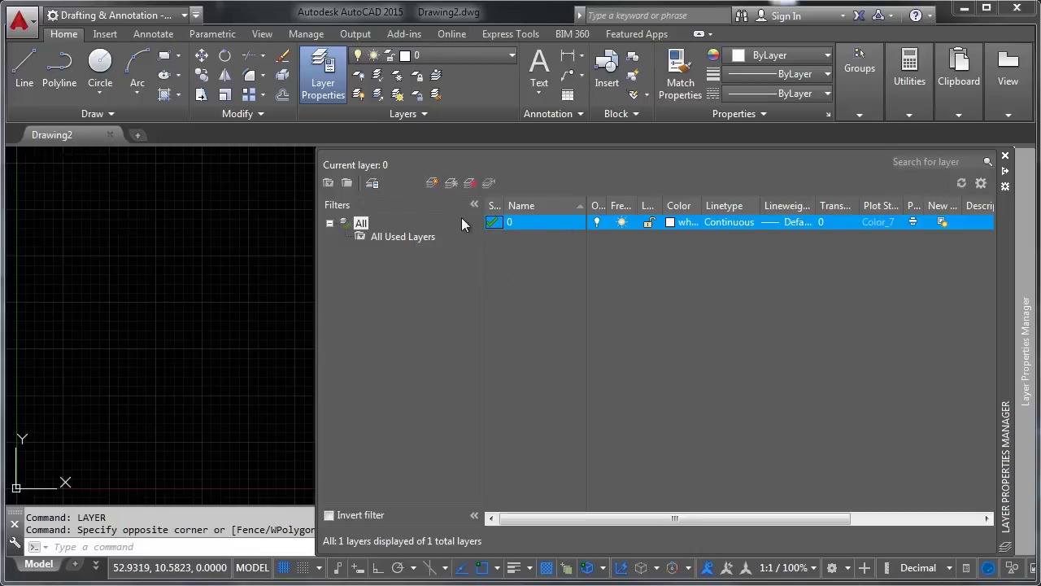
# Step: Create a new layer named A-WALLS-INT
pyautogui.click(433, 184)
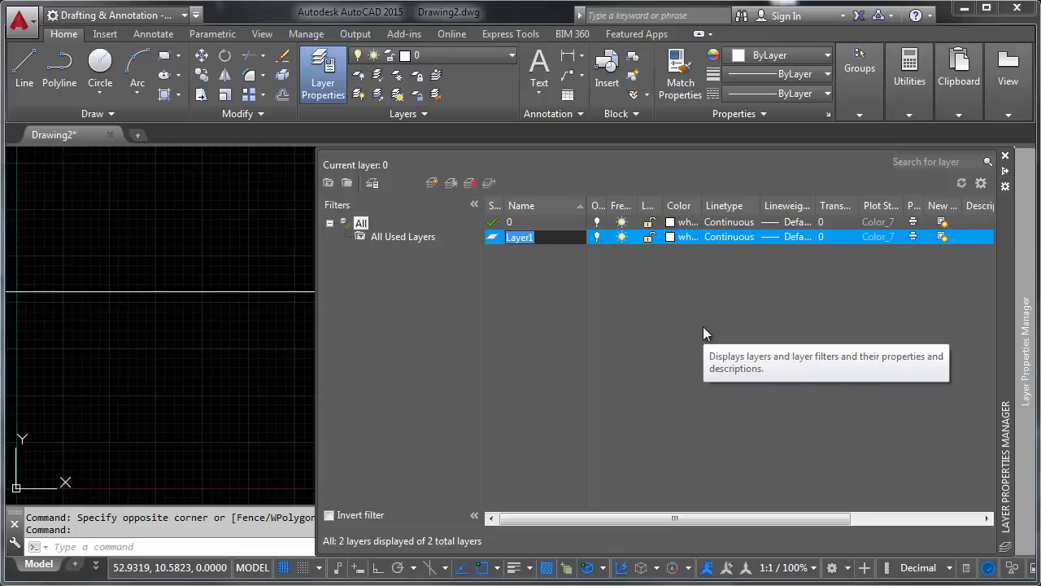
pyautogui.write('A-WALLS-INT')
pyautogui.press('Return')
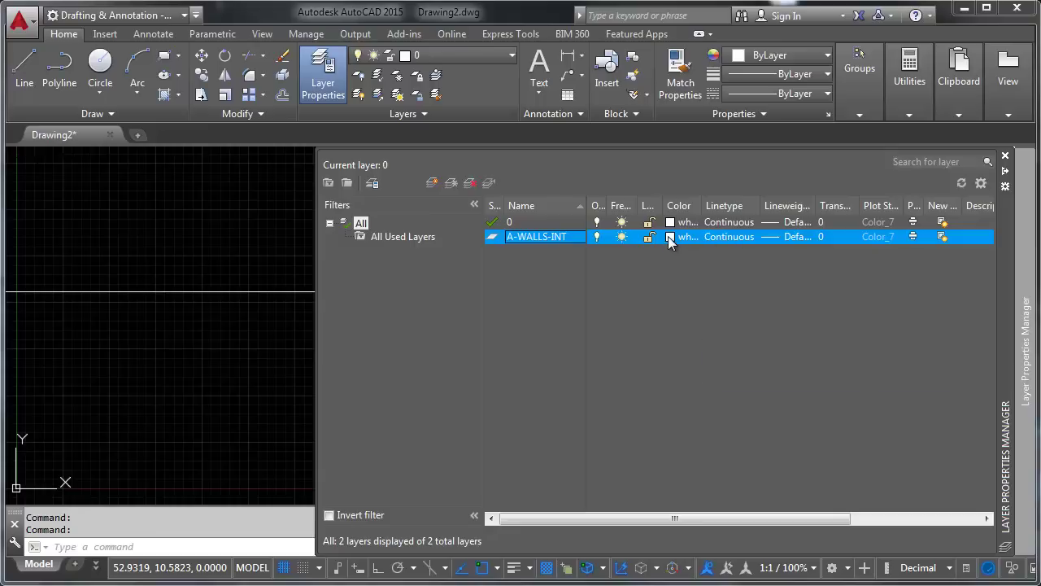
# Step: Set the A-WALLS-INT layer colour to index colour 140, light blue
pyautogui.click(671, 241)
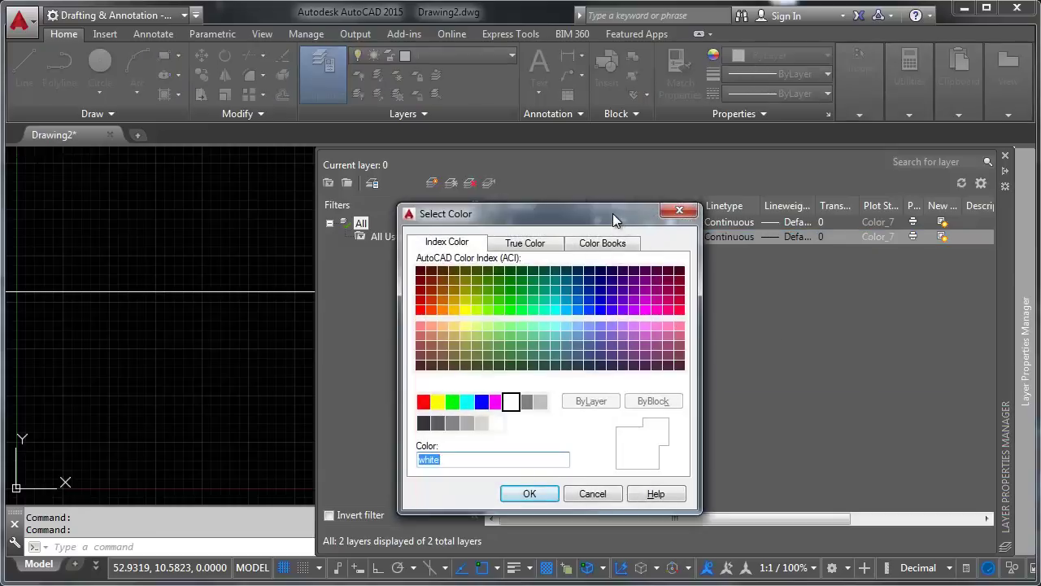
pyautogui.moveTo(612, 213); pyautogui.dragTo(385, 178)
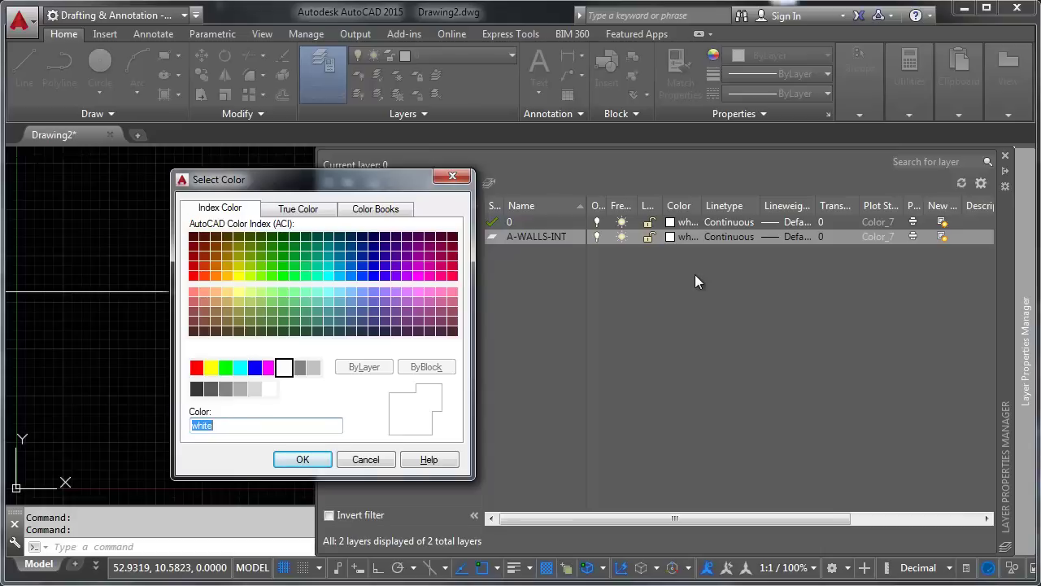
pyautogui.click(339, 274)
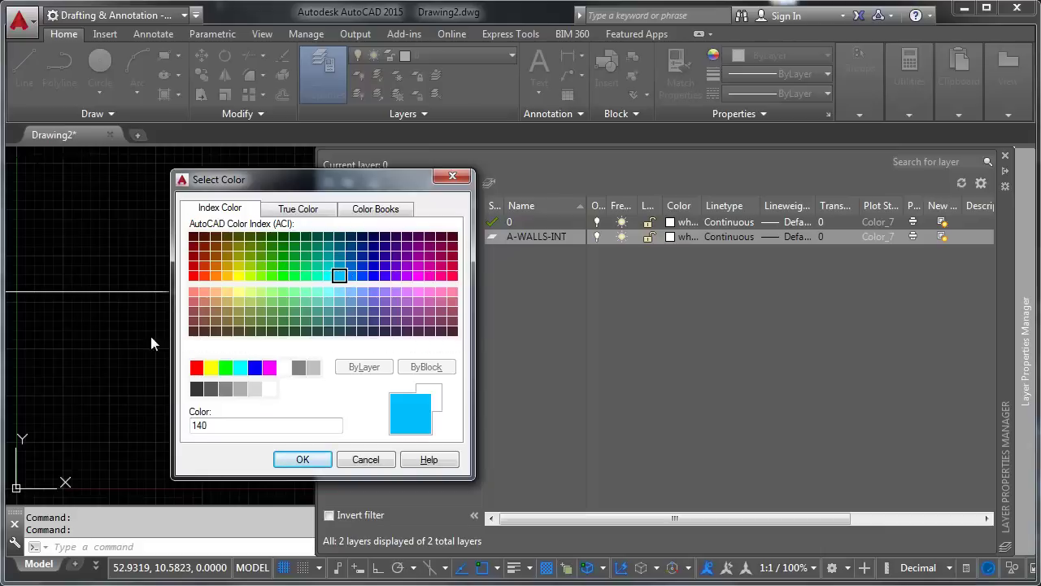
pyautogui.click(303, 460)
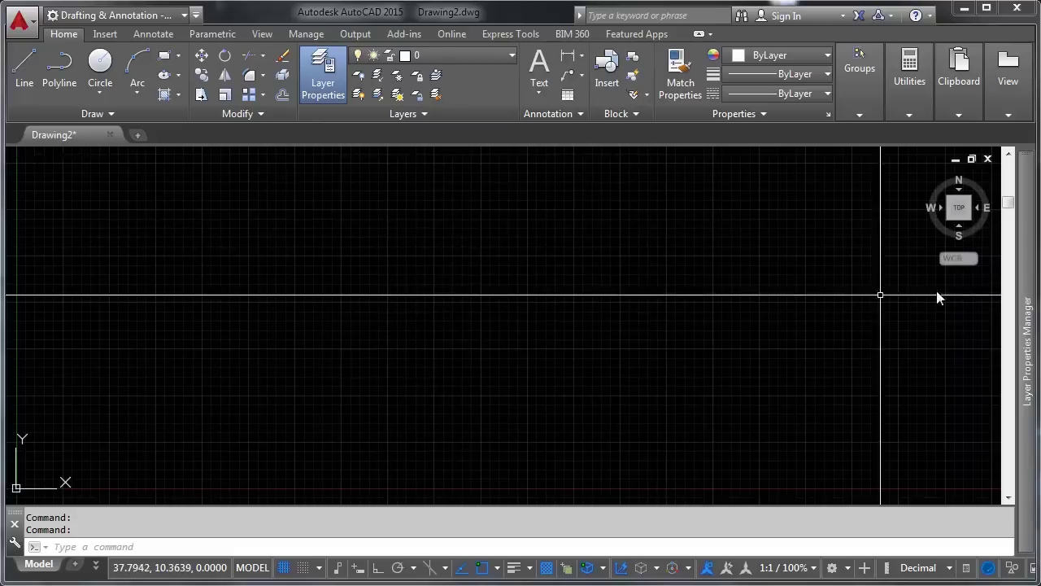
pyautogui.moveTo(1022, 305)
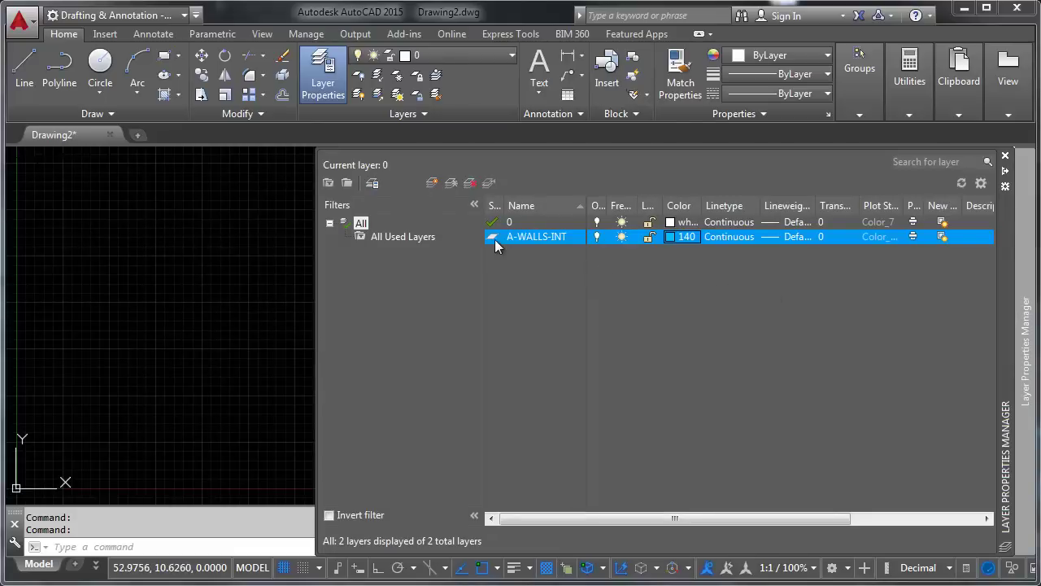
# Step: Make A-WALLS-INT the current layer and reopen its Select Color dialog
pyautogui.doubleClick(521, 237)
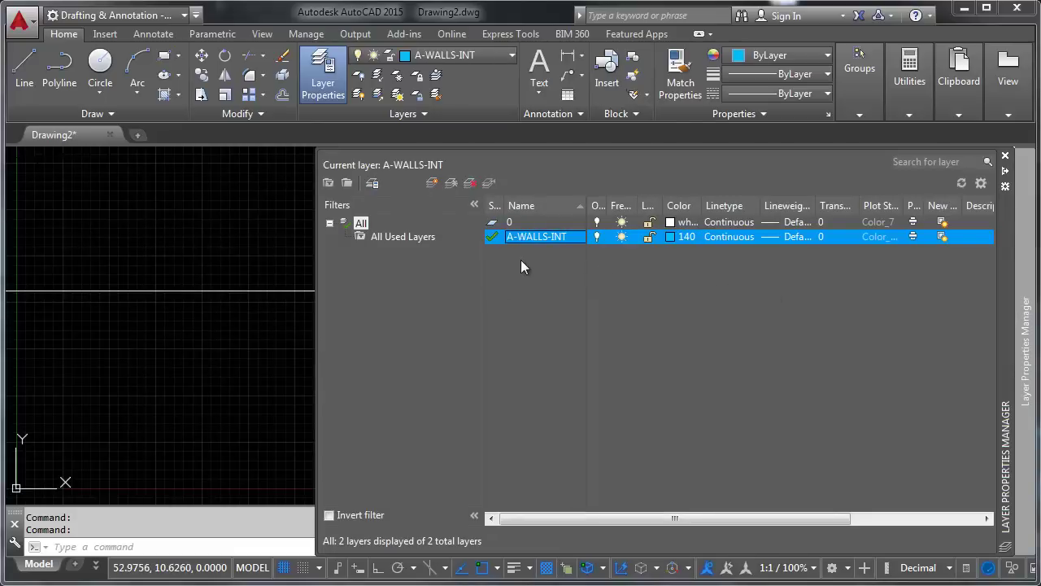
pyautogui.rightClick(525, 236)
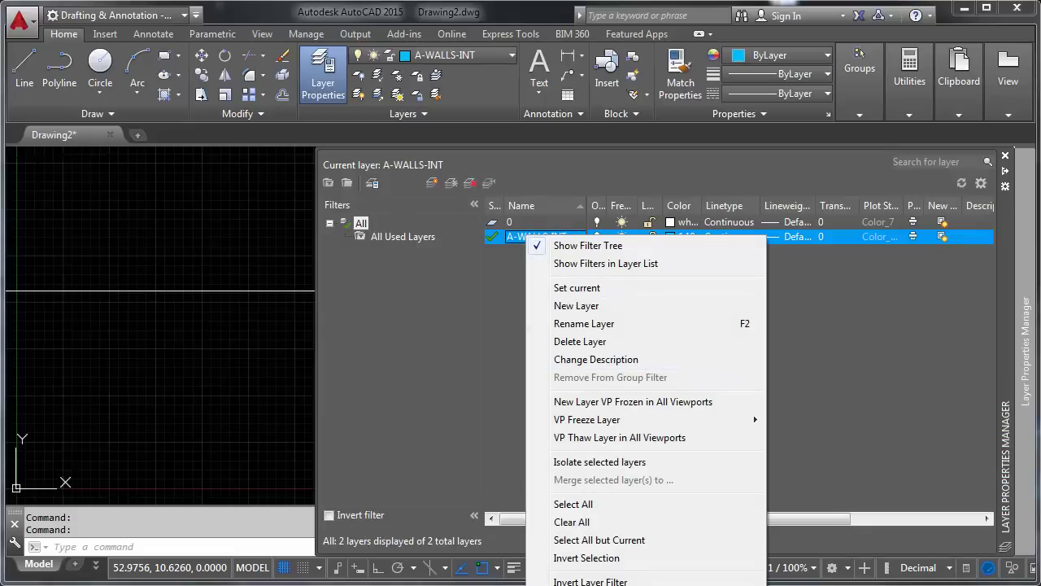
pyautogui.click(499, 290)
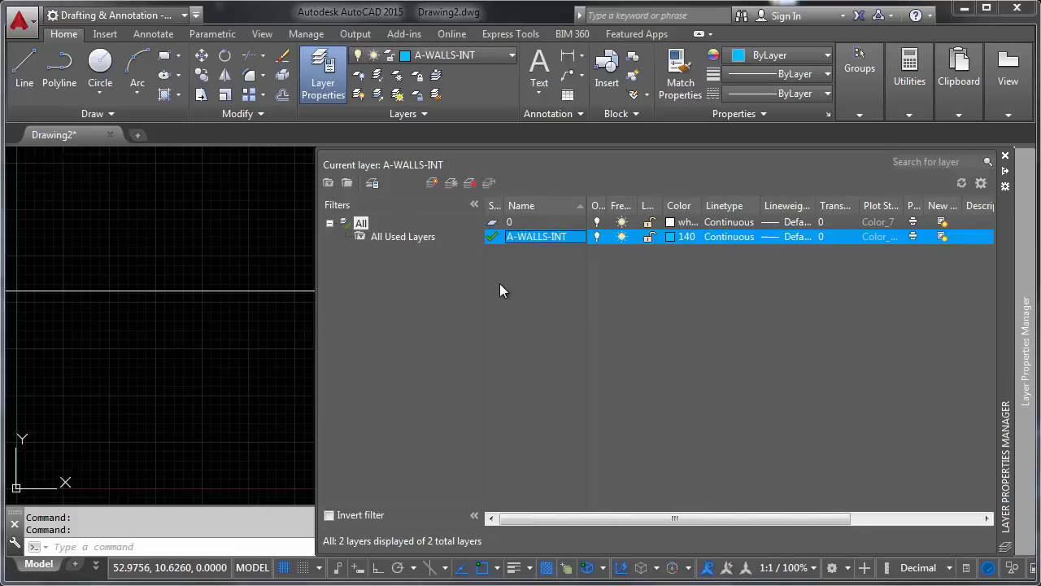
pyautogui.click(674, 239)
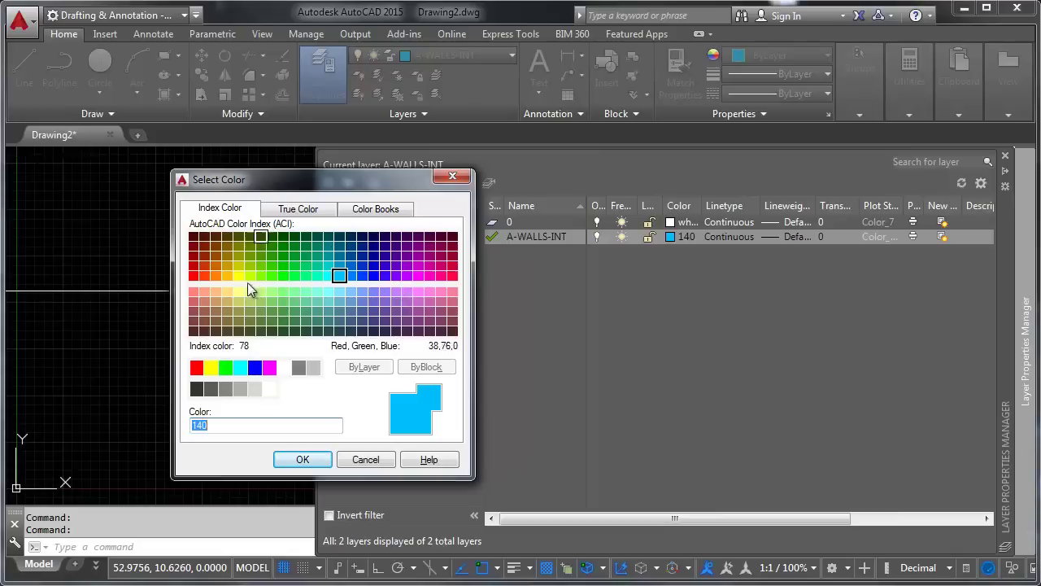
# Step: Browse the True Color and Color Books tabs, then return to Index Color with 140 kept
pyautogui.click(299, 210)
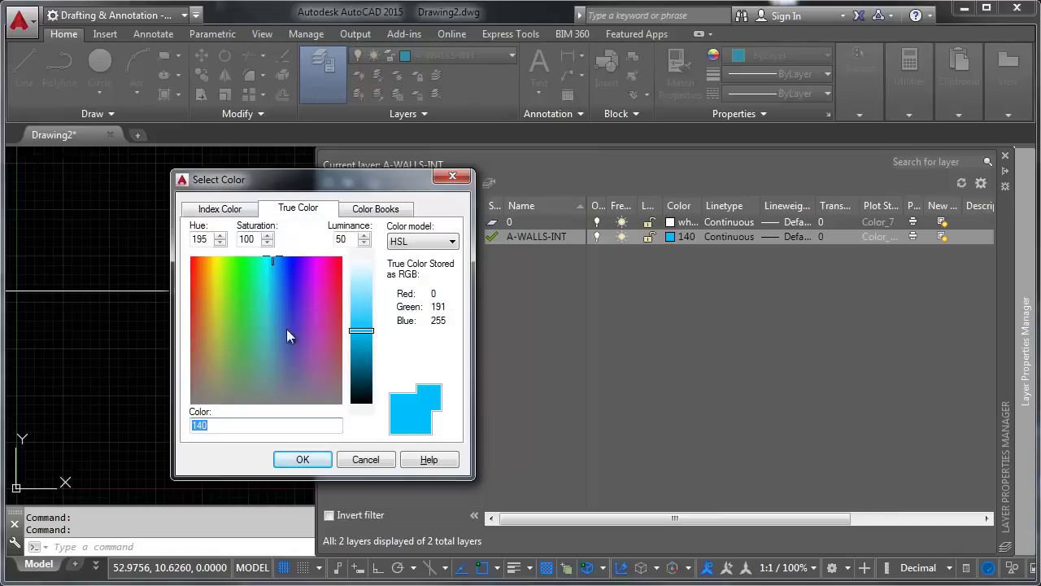
pyautogui.click(221, 209)
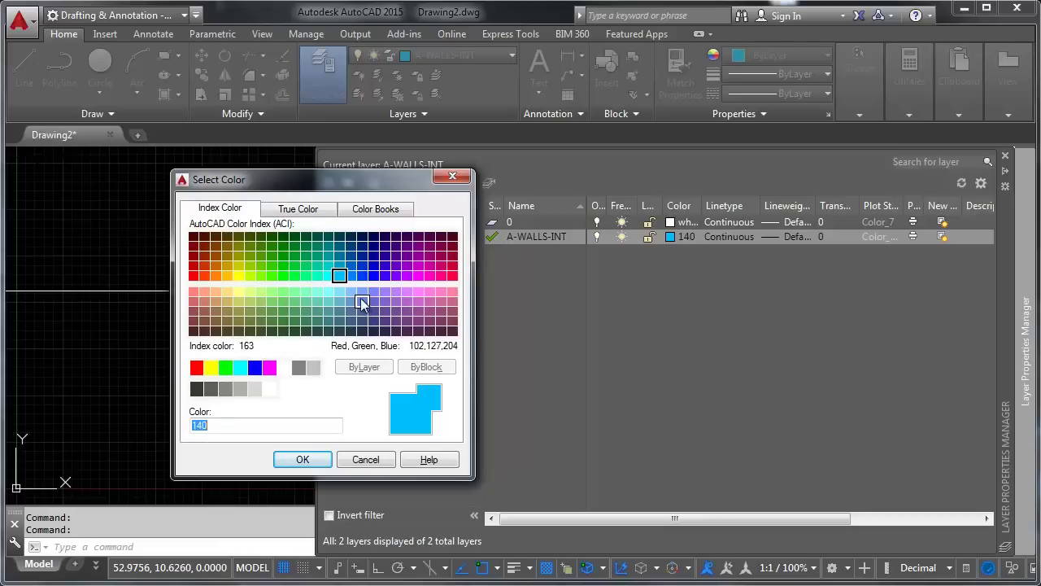
pyautogui.click(372, 209)
pyautogui.click(324, 242)
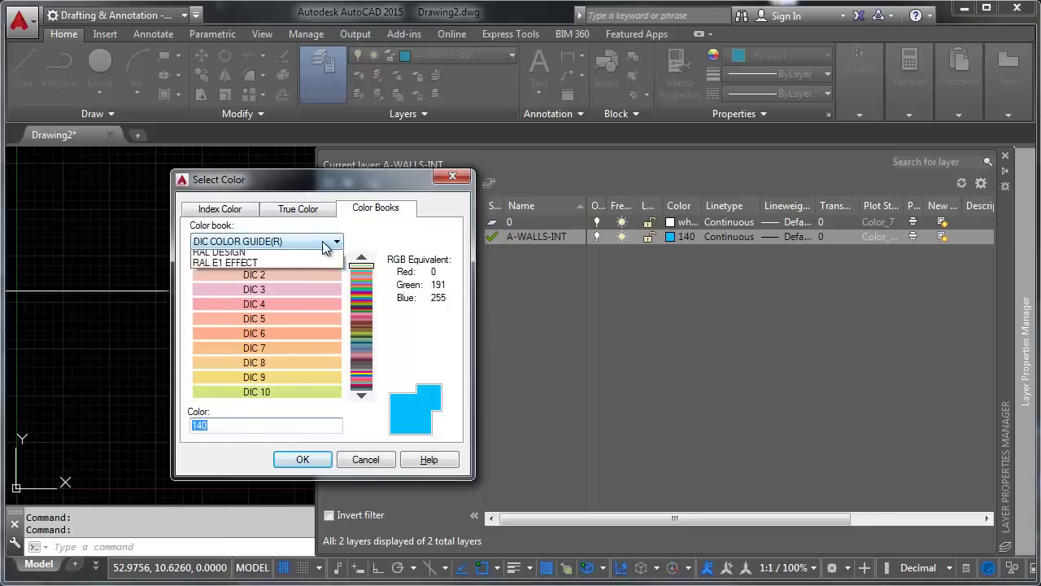
pyautogui.click(234, 210)
pyautogui.click(233, 210)
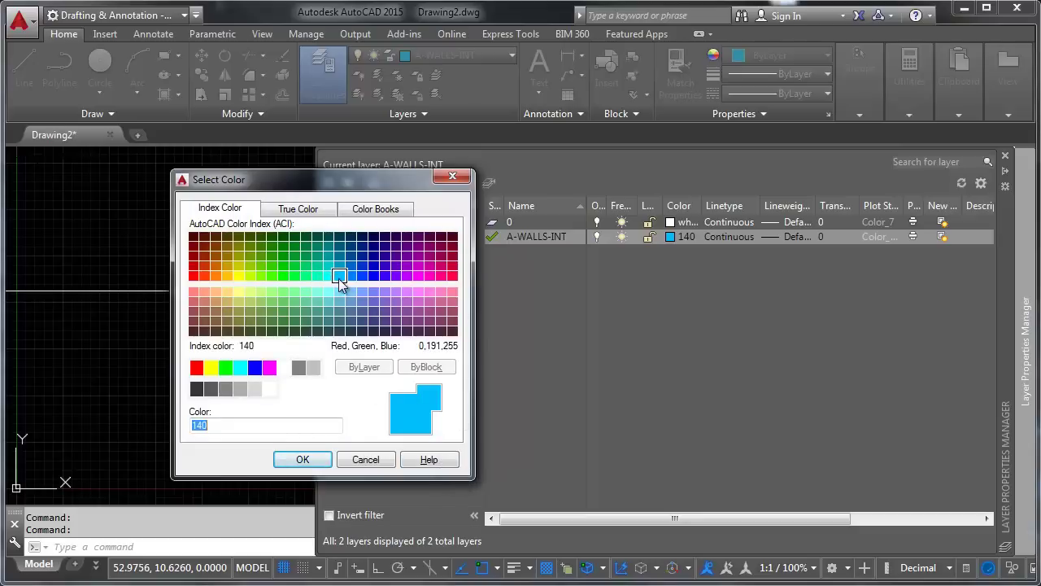
# Step: Keep colour 140 and draw a six-point zigzag line on A-WALLS-INT
pyautogui.click(302, 460)
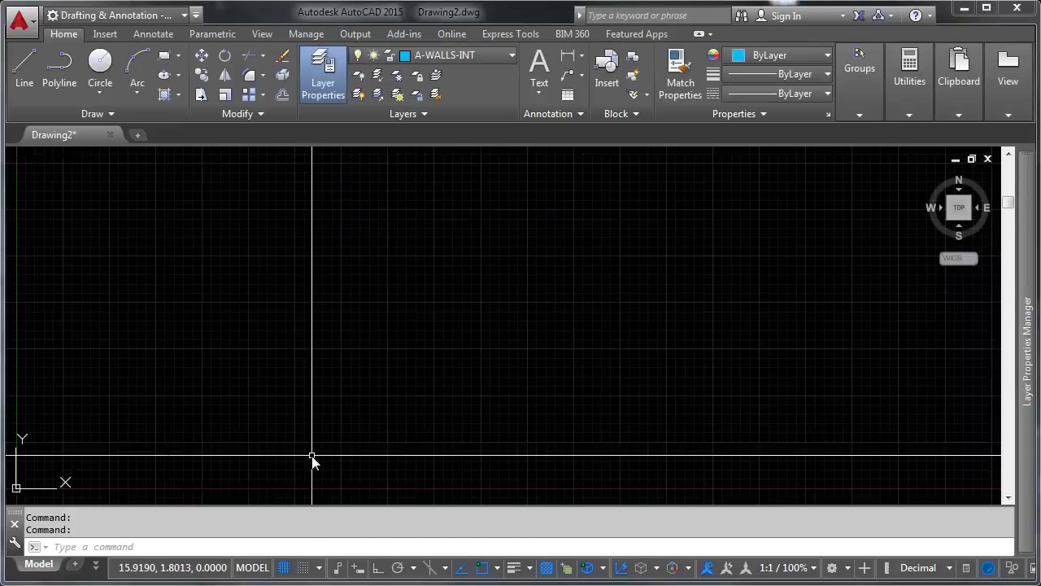
pyautogui.moveTo(1023, 309)
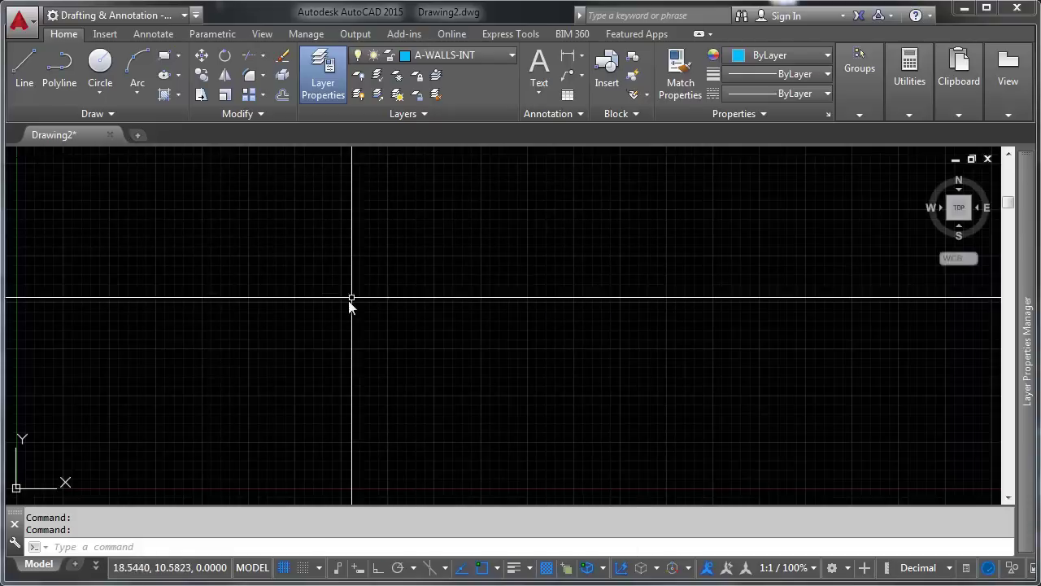
pyautogui.write('e')
pyautogui.press('Return')
pyautogui.click(377, 230)
pyautogui.click(270, 336)
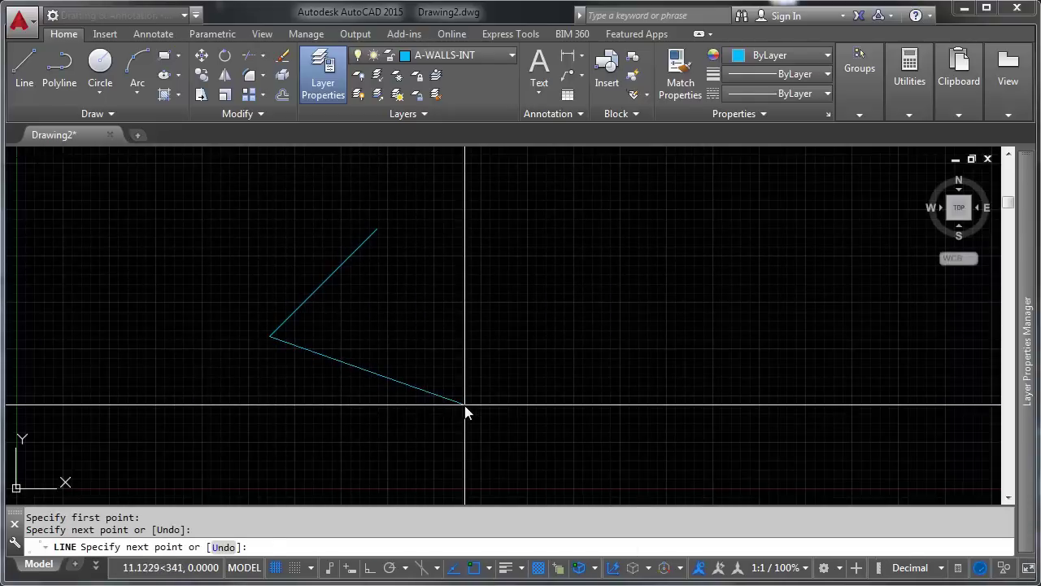
pyautogui.click(464, 402)
pyautogui.click(574, 268)
pyautogui.click(693, 367)
pyautogui.click(620, 437)
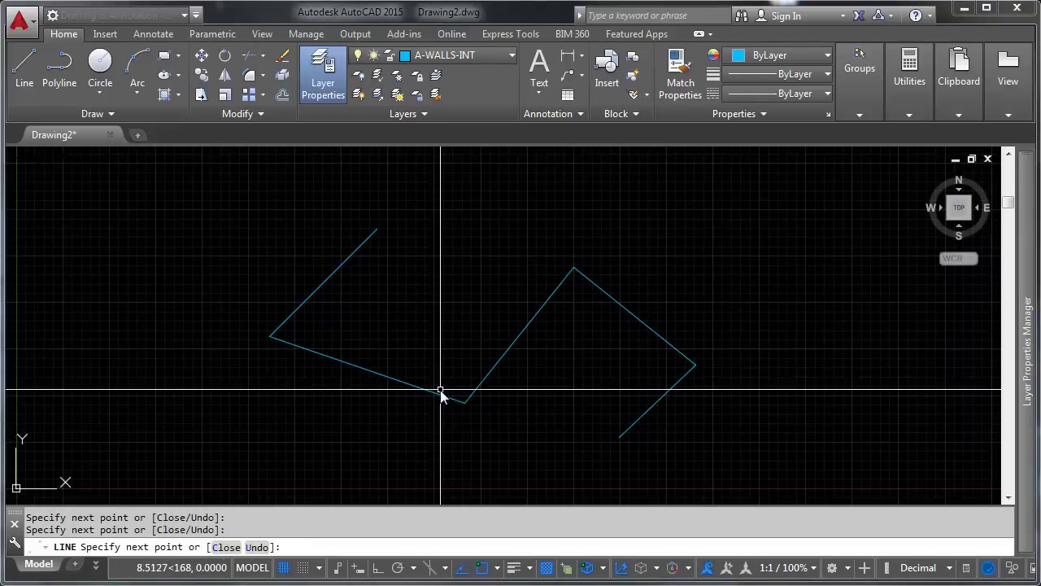
pyautogui.press('Return')
# Step: Draw a long sloping line extending off to the right
pyautogui.scroll(-6, 480, 403)
pyautogui.write('e')
pyautogui.press('Return')
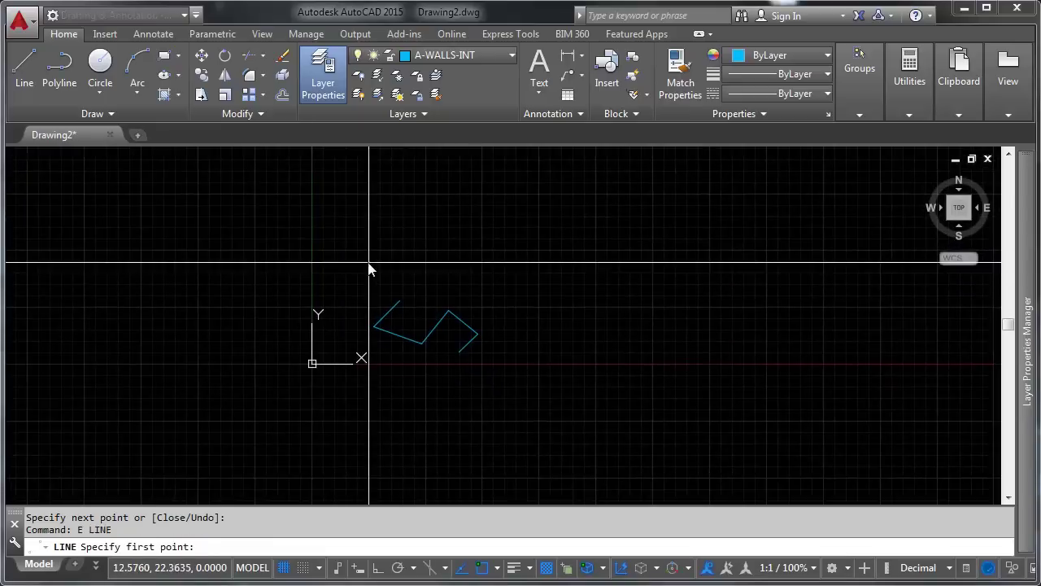
pyautogui.click(364, 255)
pyautogui.click(815, 282)
pyautogui.press('Return')
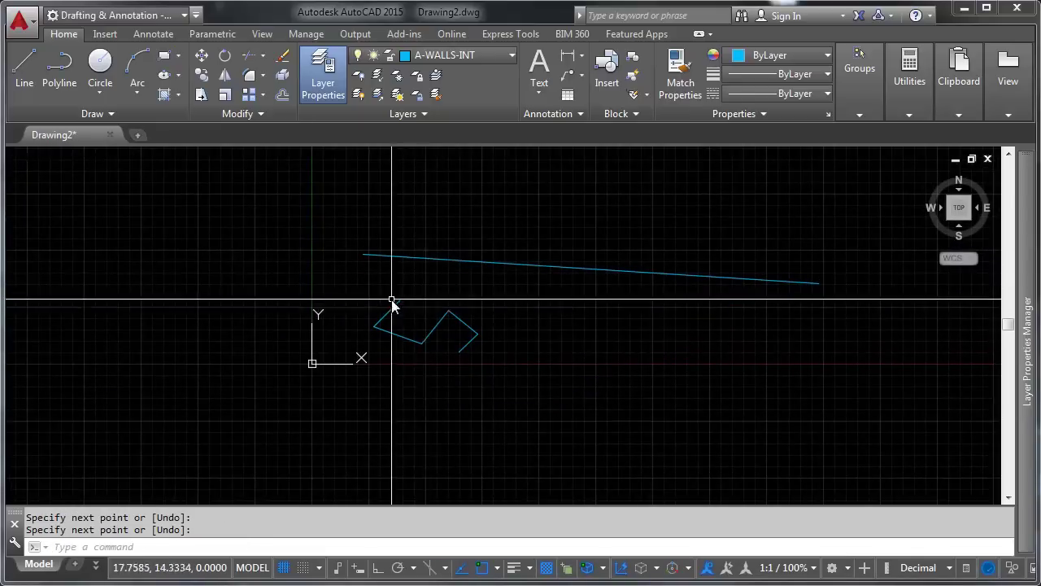
pyautogui.scroll(4, 395, 300)
pyautogui.moveTo(547, 342); pyautogui.dragTo(548, 379)
pyautogui.press('Escape')
# Step: Draw a closed four-sided polyline forming a tilted square
pyautogui.scroll(-4, 483, 341)
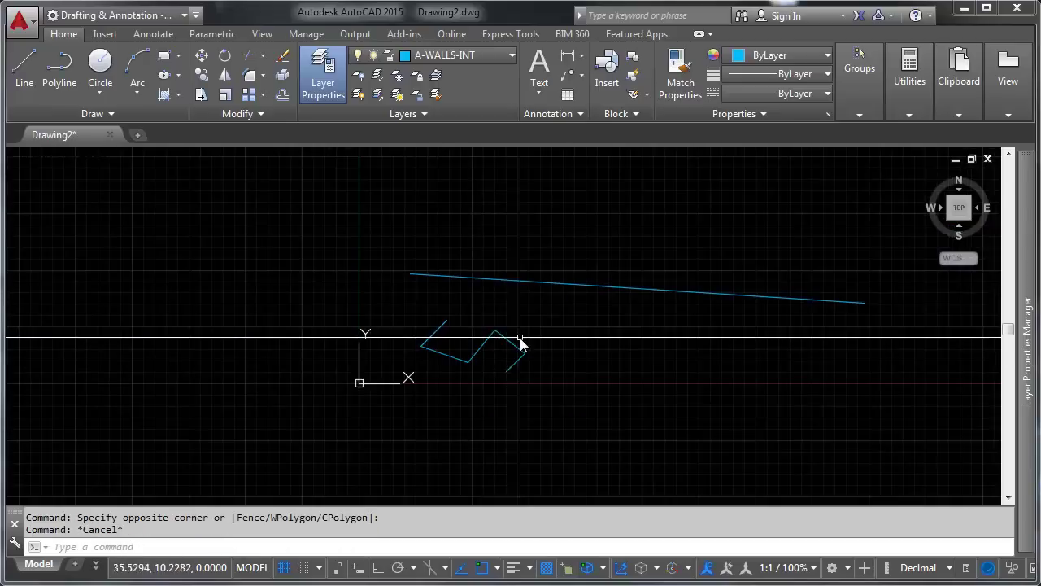
pyautogui.write('ee')
pyautogui.press('Return')
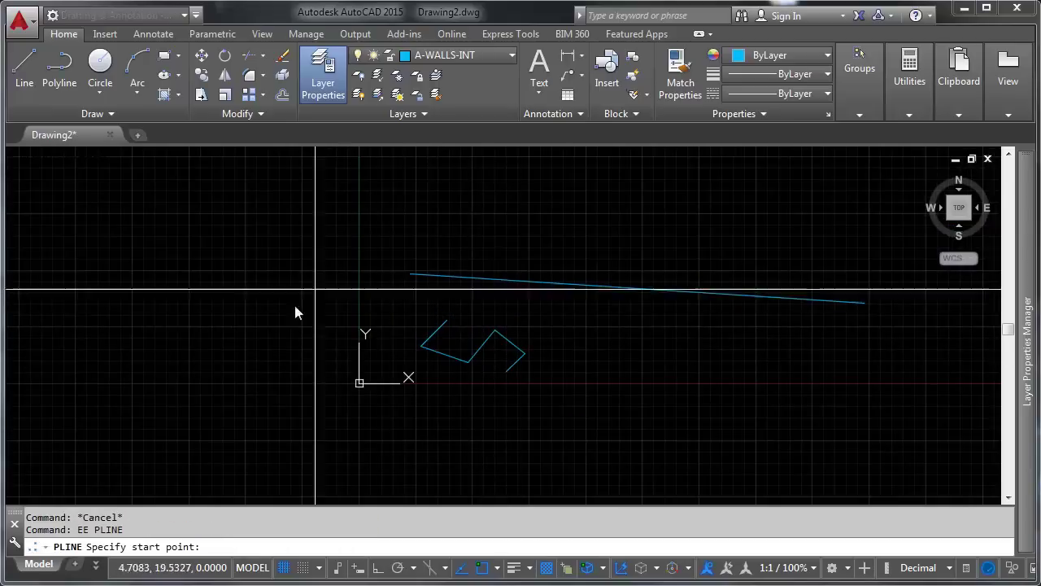
pyautogui.click(283, 220)
pyautogui.click(154, 266)
pyautogui.click(209, 422)
pyautogui.click(327, 366)
pyautogui.click(283, 220)
pyautogui.press('Return')
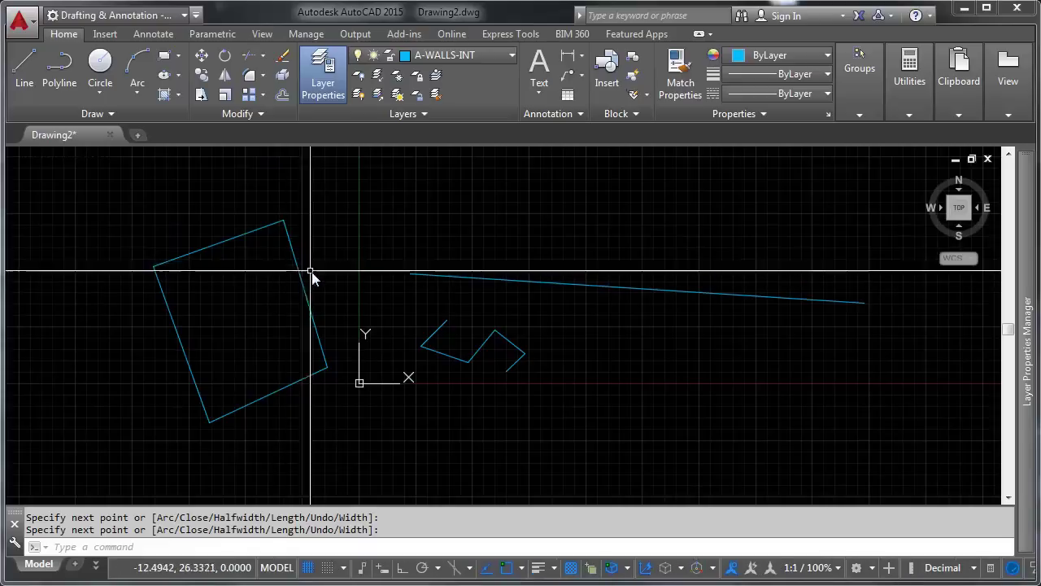
# Step: Select the long sloping line and show its properties in the Properties palette
pyautogui.moveTo(388, 258); pyautogui.dragTo(460, 262, button='middle')
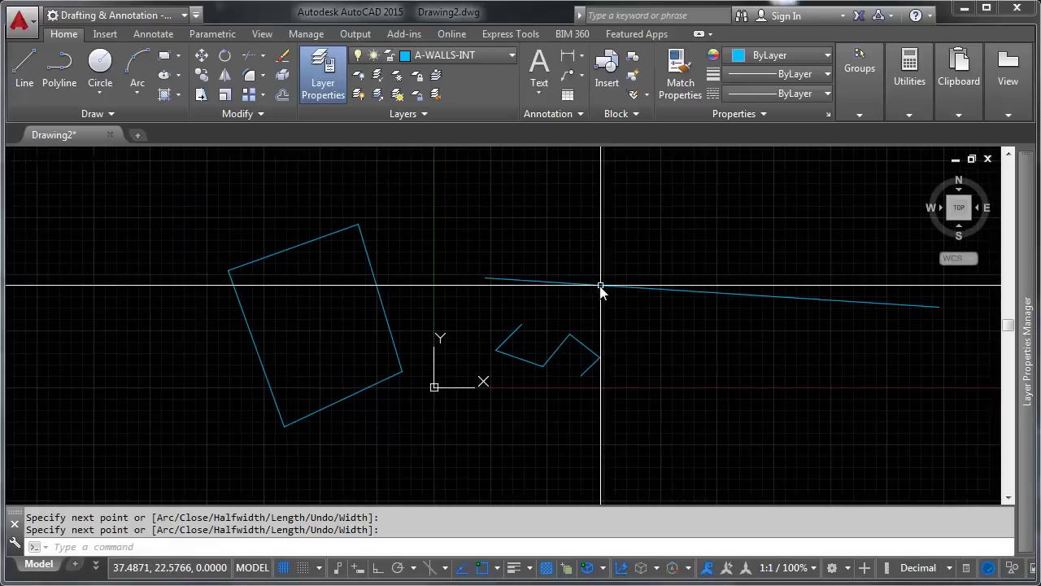
pyautogui.scroll(2, 600, 287)
pyautogui.scroll(-2, 582, 306)
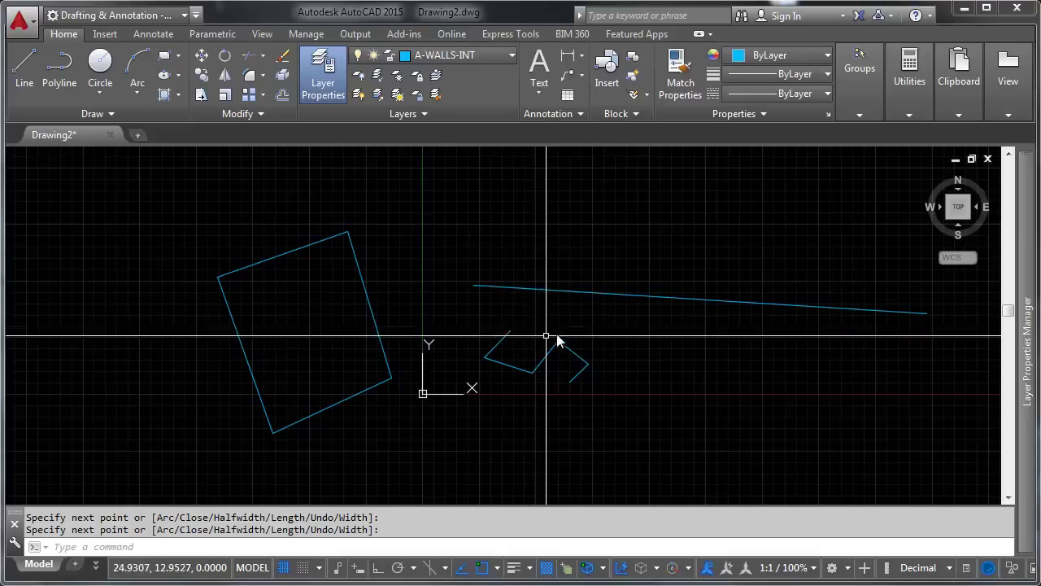
pyautogui.click(646, 267)
pyautogui.click(592, 258)
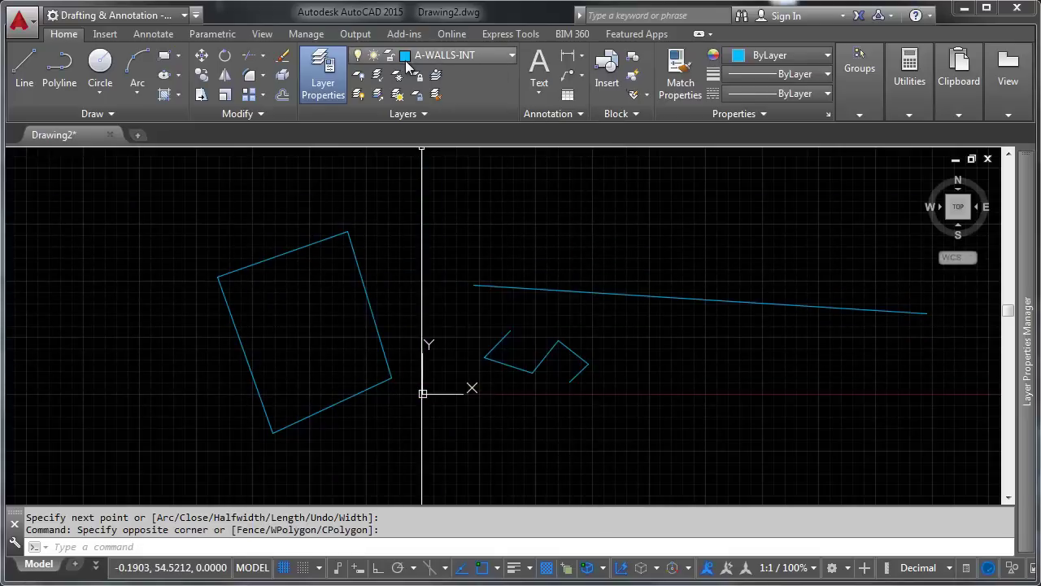
pyautogui.click(680, 298)
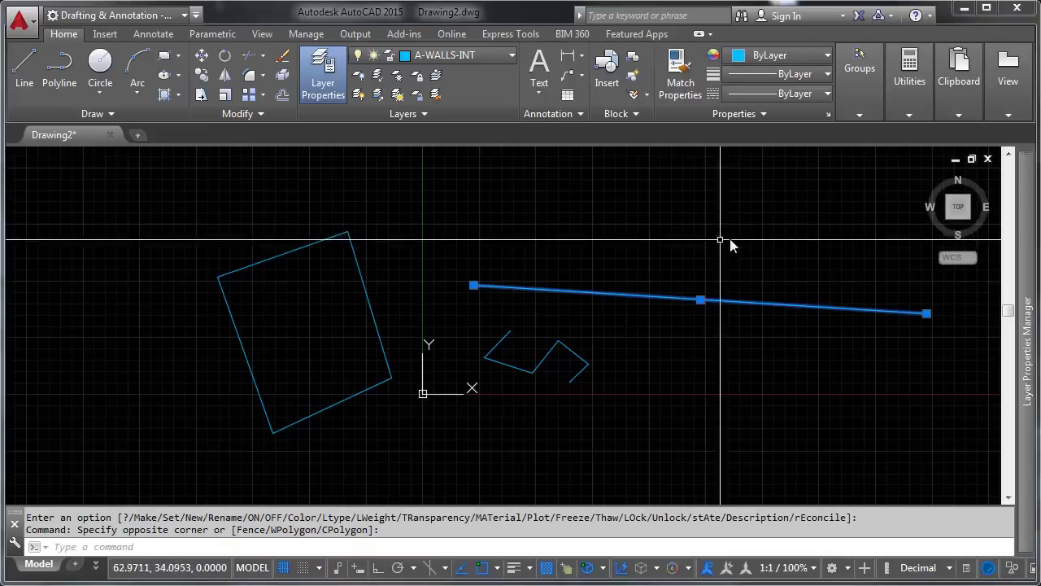
pyautogui.click(826, 113)
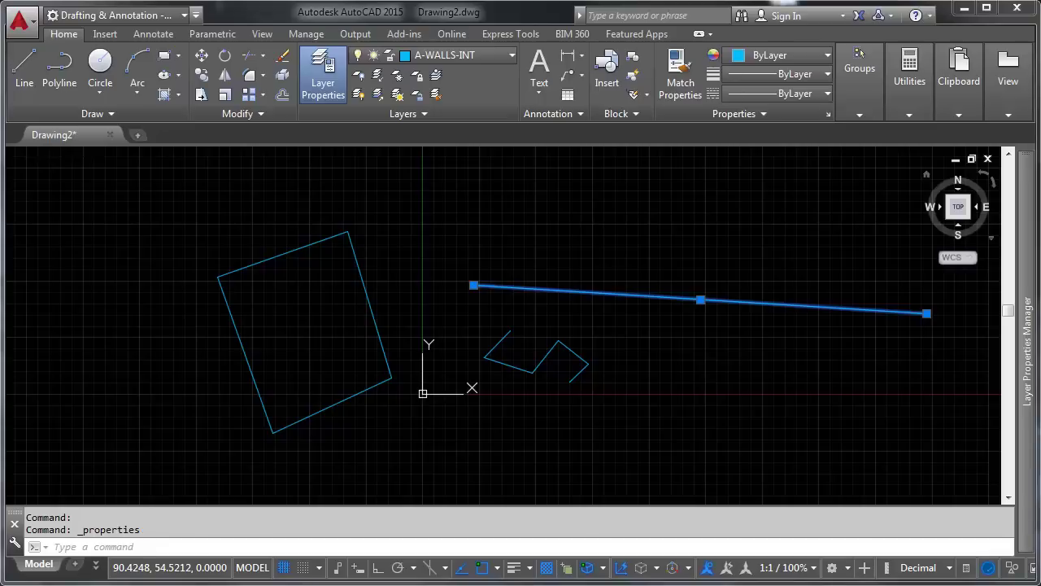
# Step: Dock the Properties palette along the left side of the screen
pyautogui.moveTo(855, 334)
pyautogui.mouseDown()
pyautogui.moveTo(432, 360)
pyautogui.moveTo(60, 298)
pyautogui.moveTo(7, 308)
pyautogui.mouseUp()
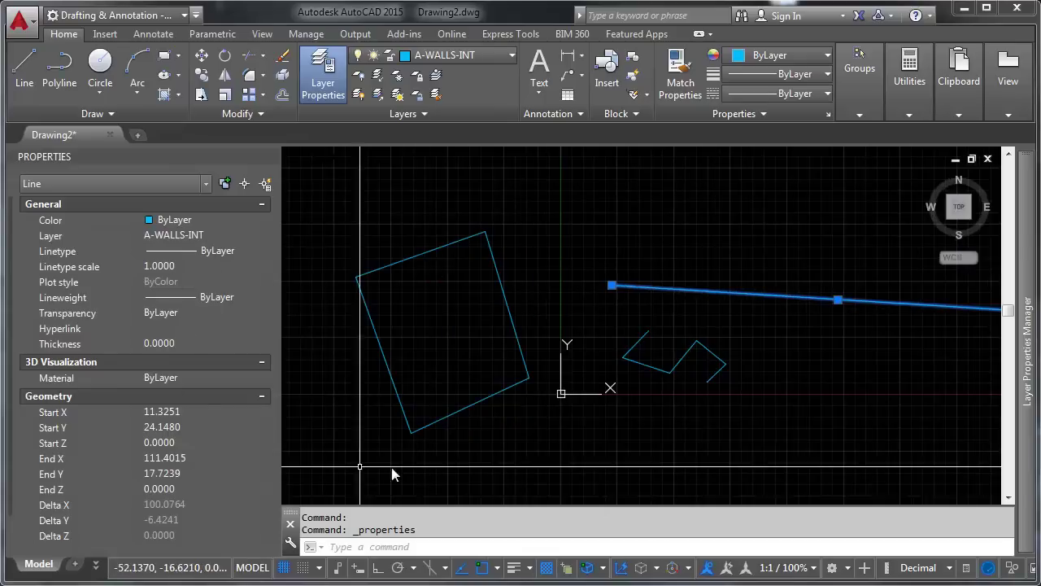
pyautogui.doubleClick(387, 530)
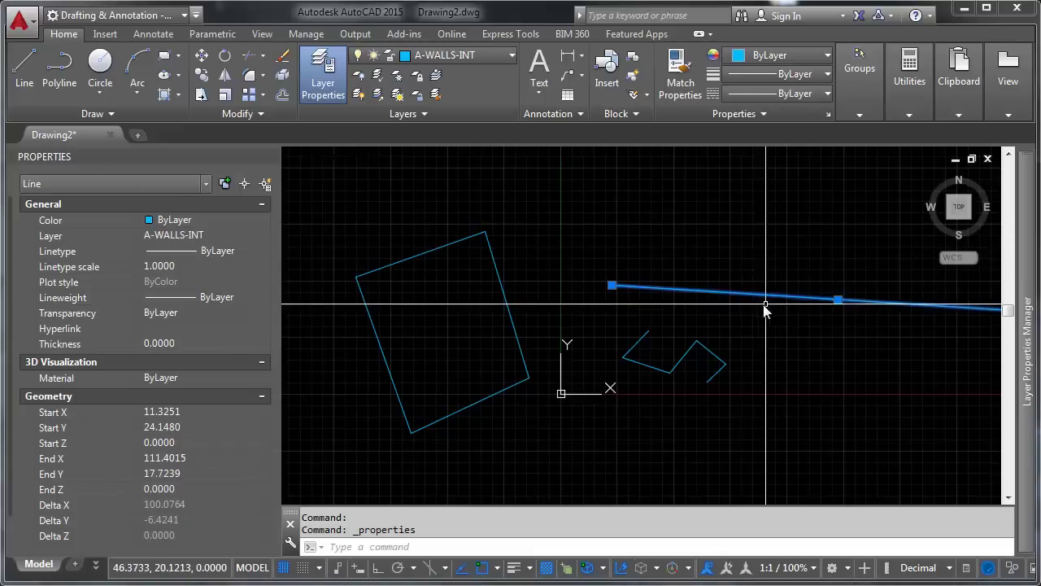
pyautogui.press('Escape')
pyautogui.click(736, 292)
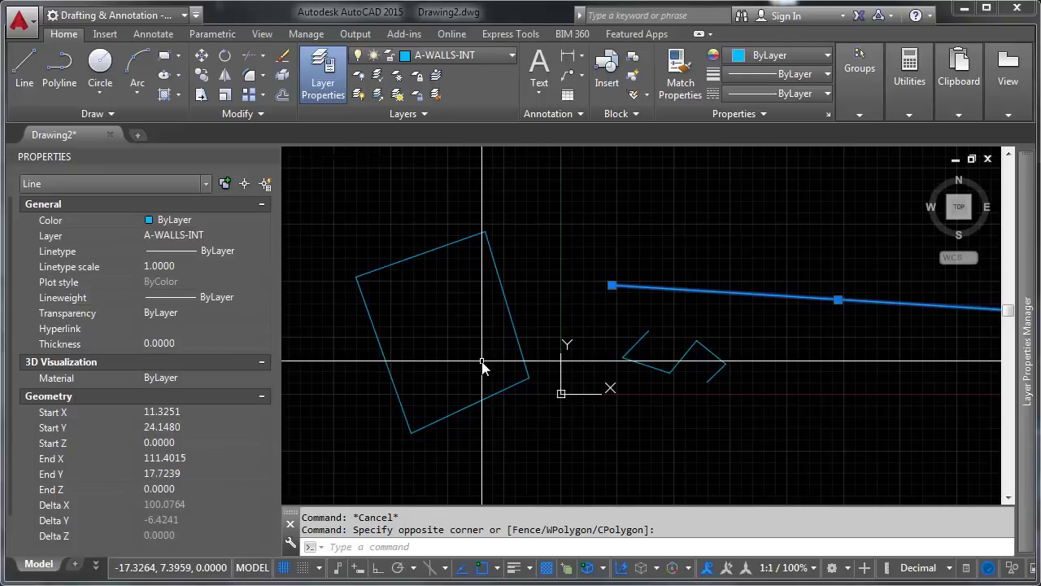
pyautogui.moveTo(1021, 356)
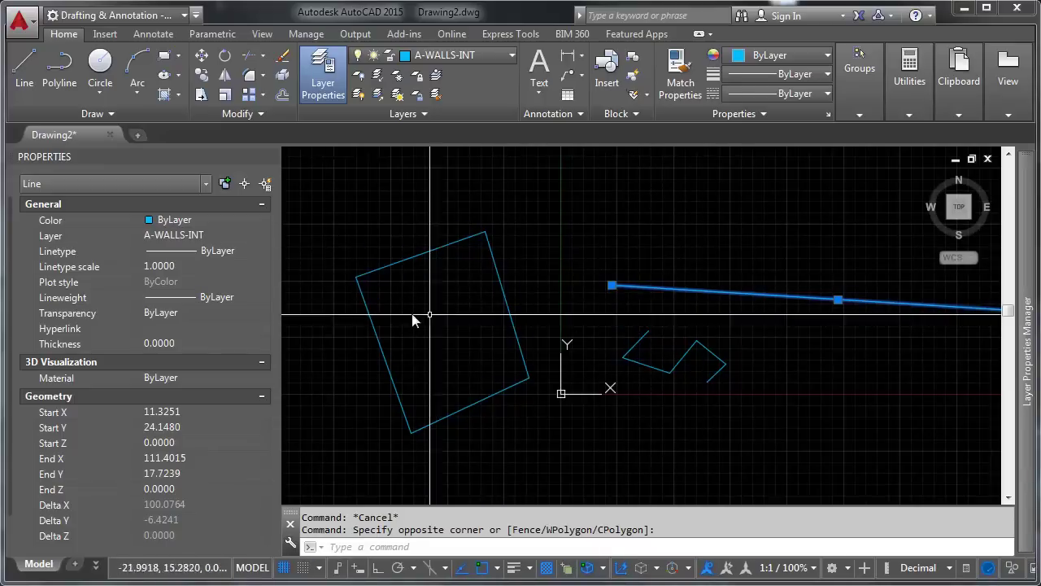
pyautogui.press('Escape')
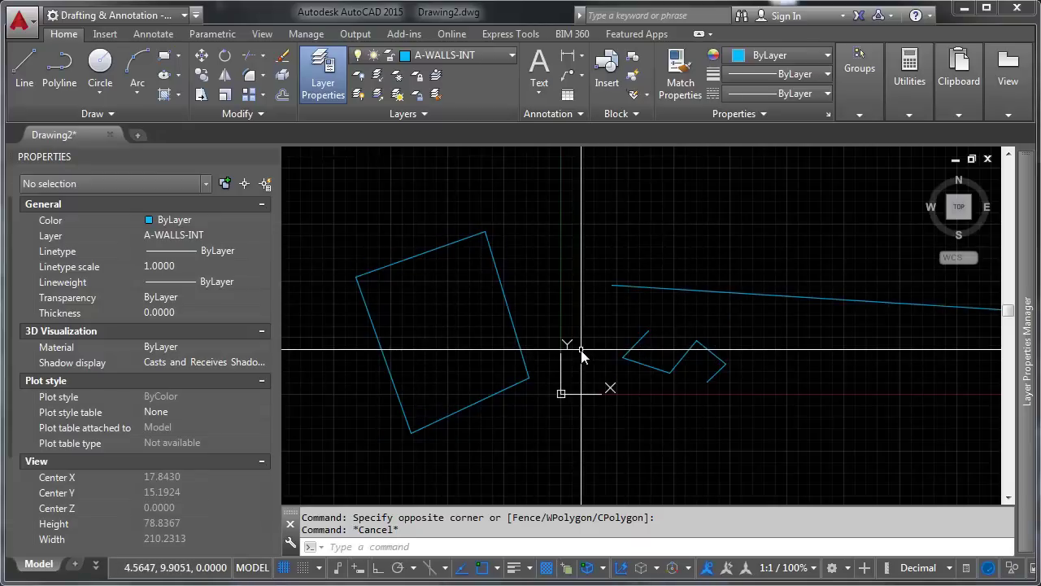
# Step: Assign the long sloping line to layer 0 through the Properties Layer list
pyautogui.click(828, 276)
pyautogui.click(607, 297)
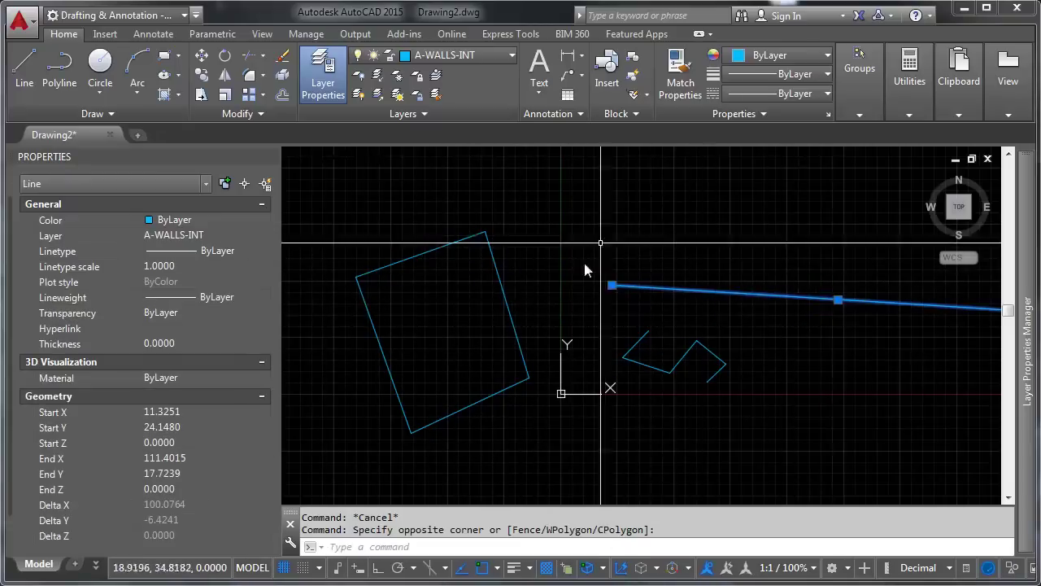
pyautogui.click(219, 235)
pyautogui.click(219, 236)
pyautogui.click(219, 264)
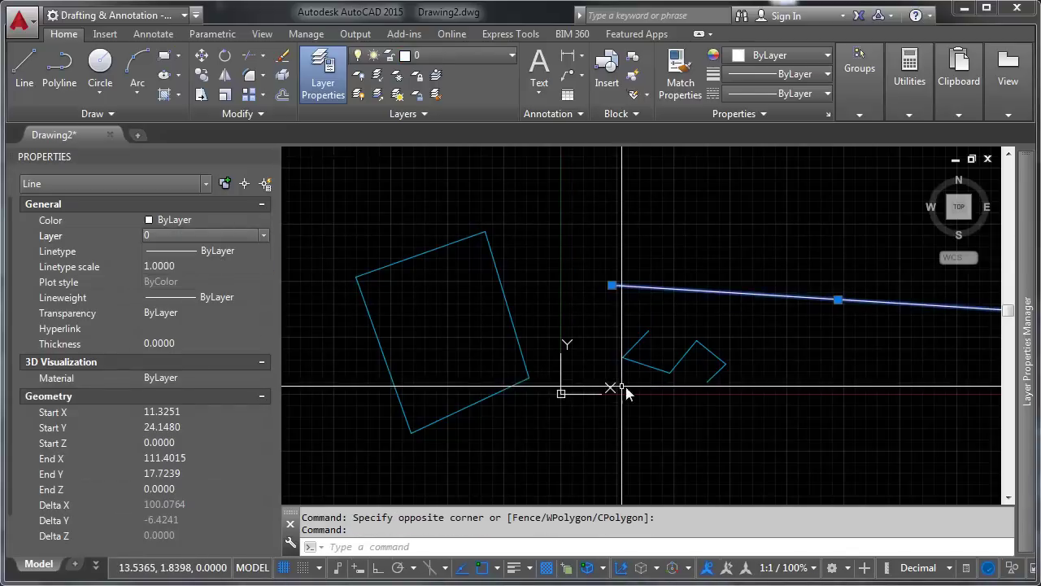
pyautogui.press('Escape')
pyautogui.moveTo(743, 318); pyautogui.dragTo(576, 302, button='middle')
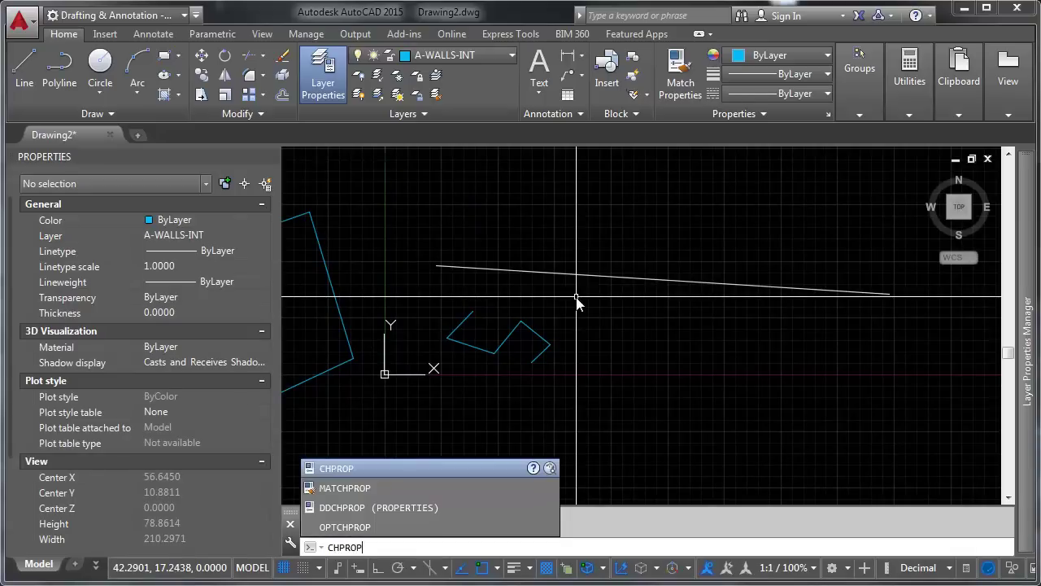
# Step: Run CHPROP and select the tilted rectangle
pyautogui.press('Return')
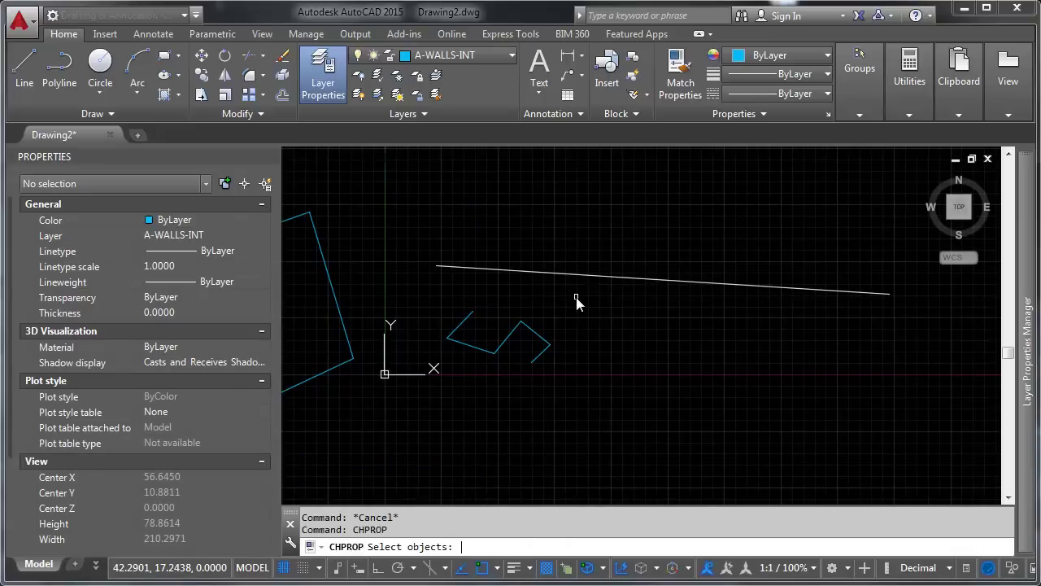
pyautogui.moveTo(395, 298); pyautogui.dragTo(518, 288, button='middle')
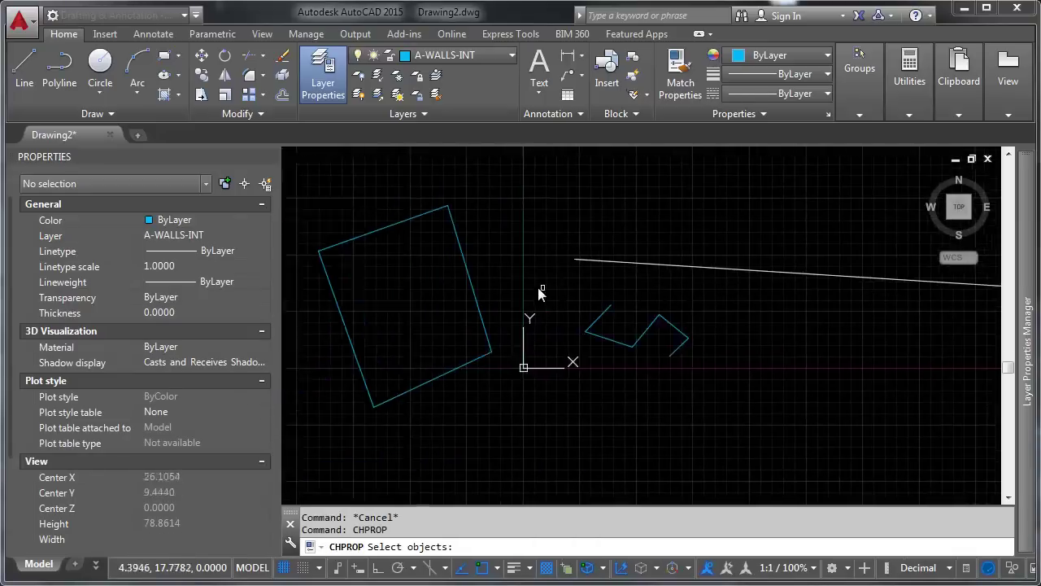
pyautogui.click(457, 245)
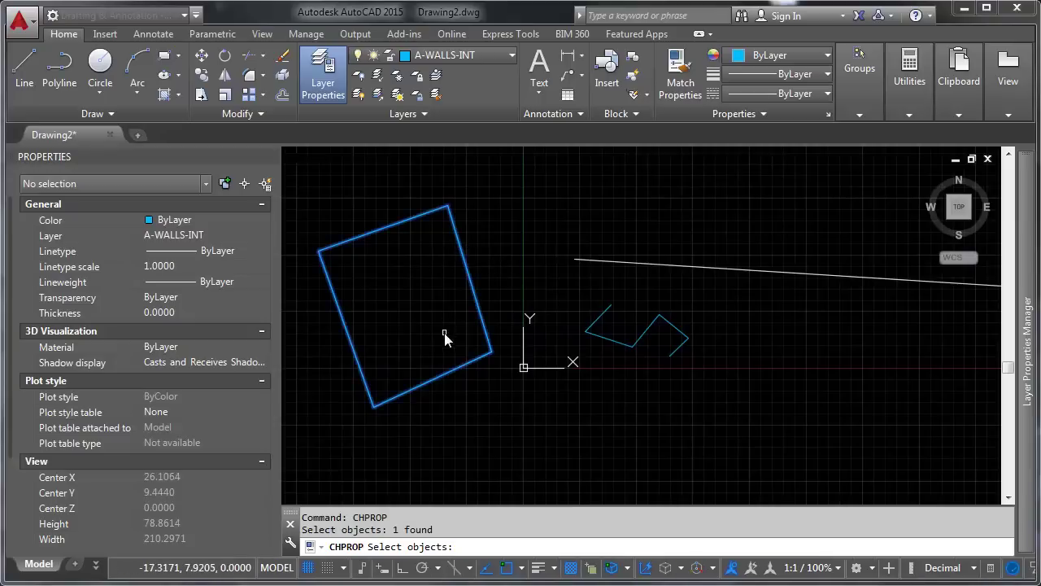
pyautogui.press('Return')
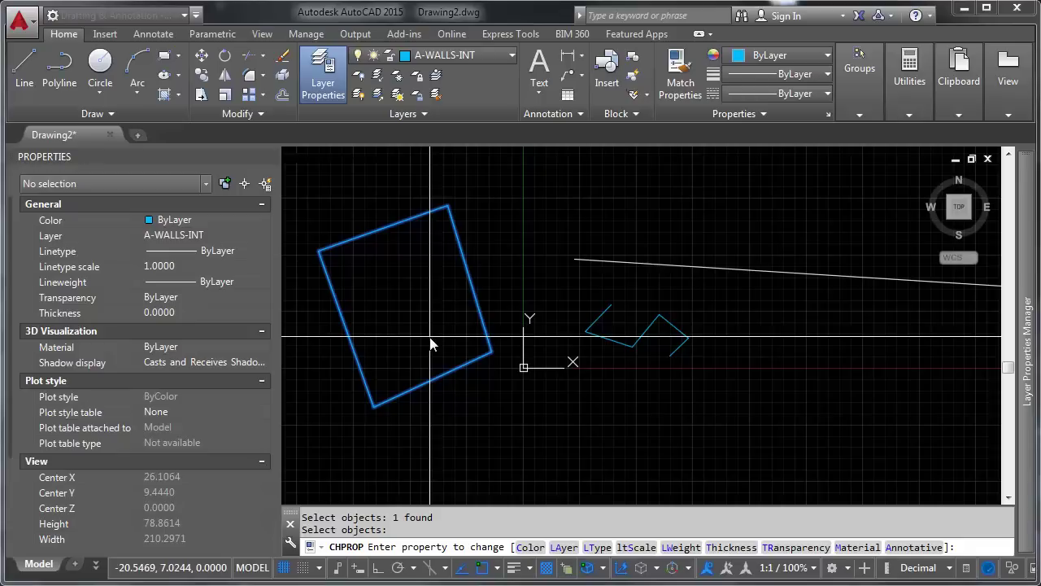
# Step: Change the rectangle's layer to 0 and check its new layer
pyautogui.write('c')
pyautogui.press('Return')
pyautogui.press('Return')
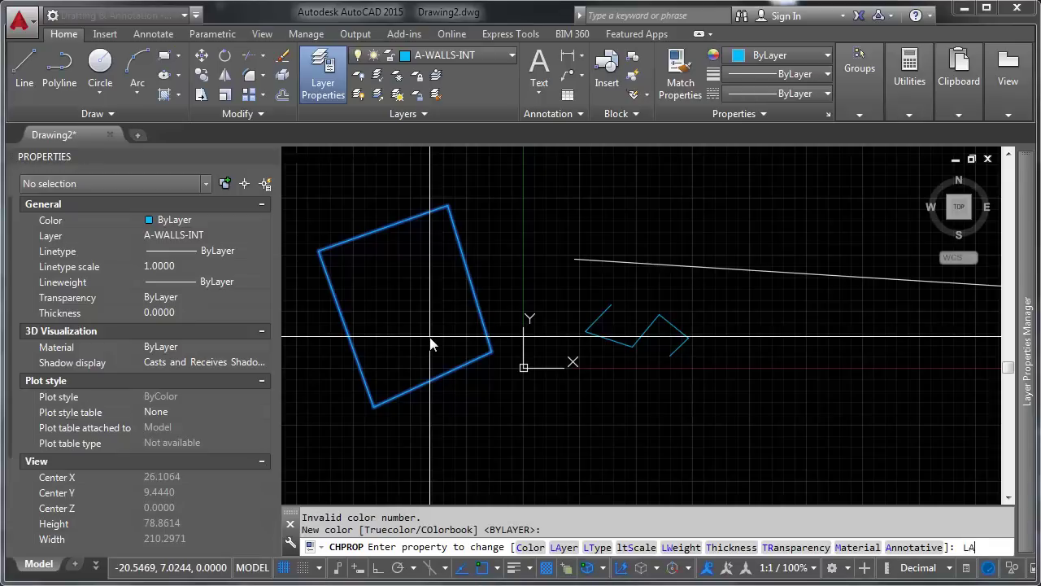
pyautogui.write('LA')
pyautogui.press('Return')
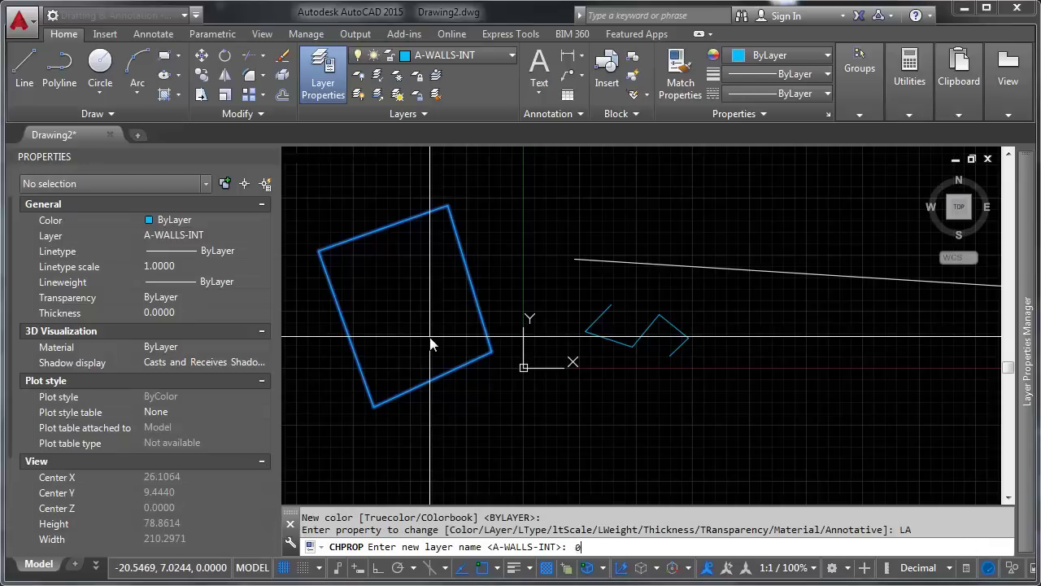
pyautogui.write('0')
pyautogui.press('Return')
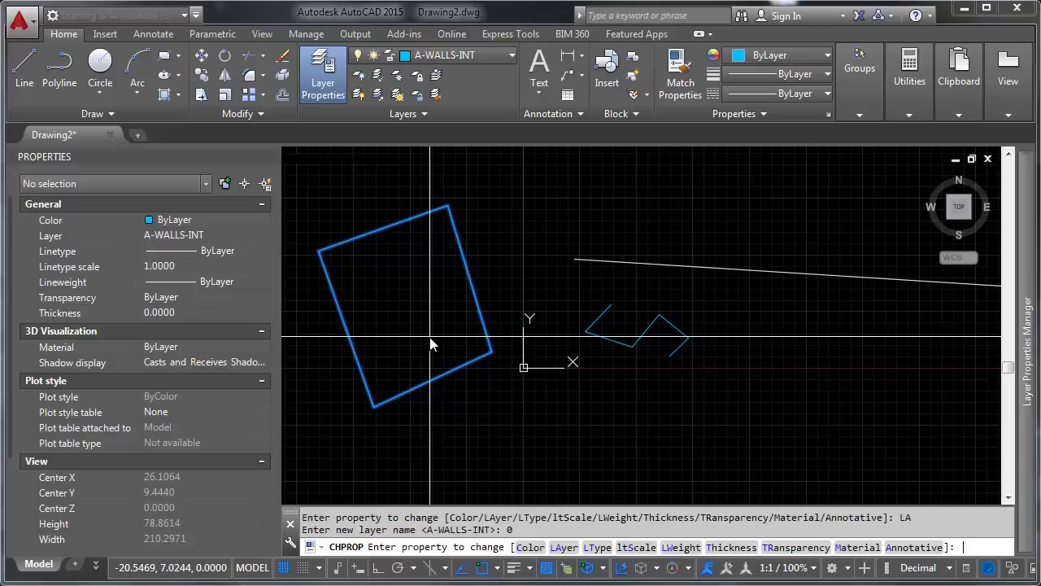
pyautogui.press('Return')
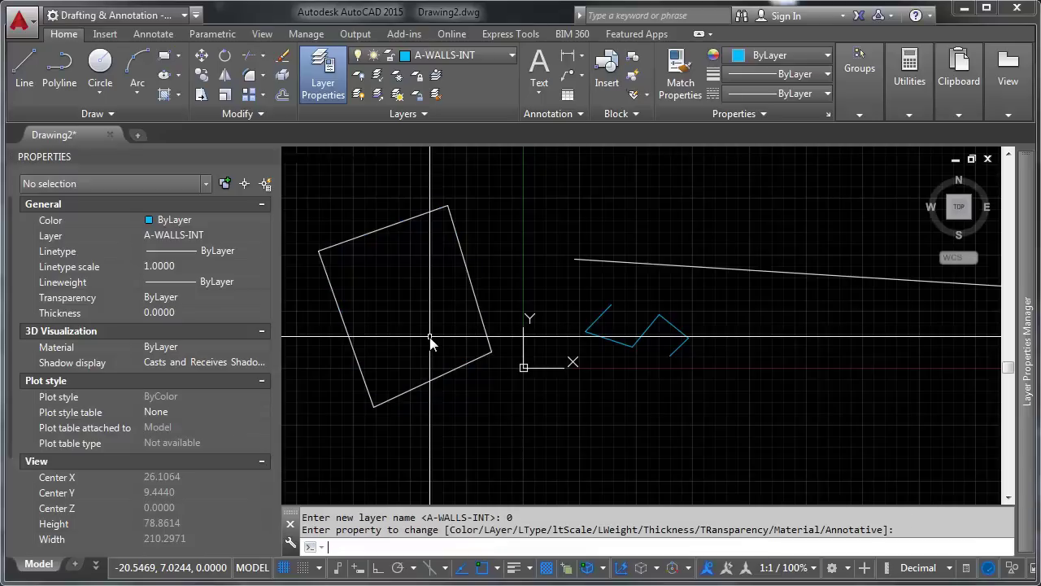
pyautogui.click(472, 251)
pyautogui.click(456, 298)
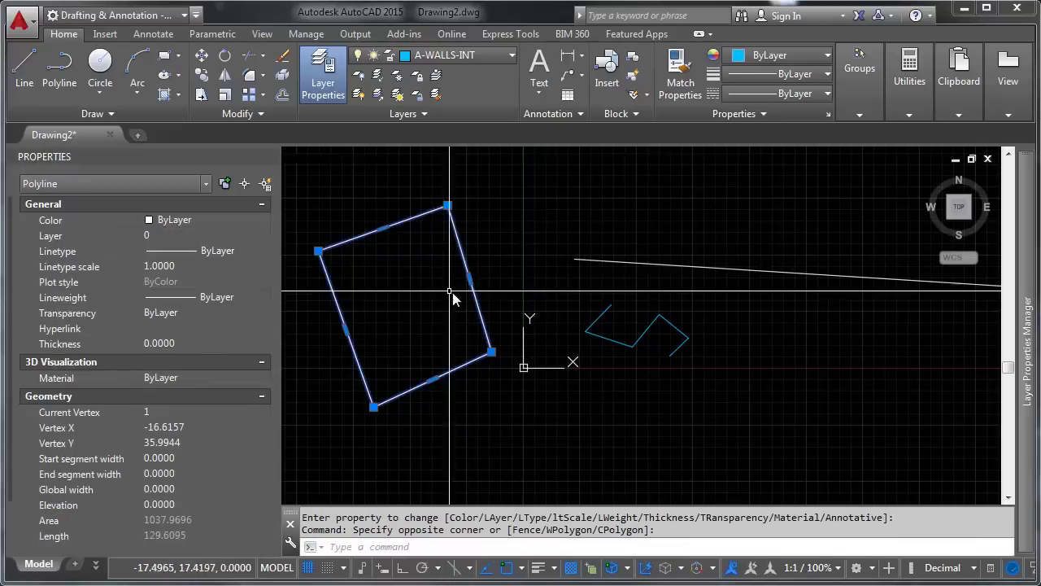
pyautogui.press('Escape')
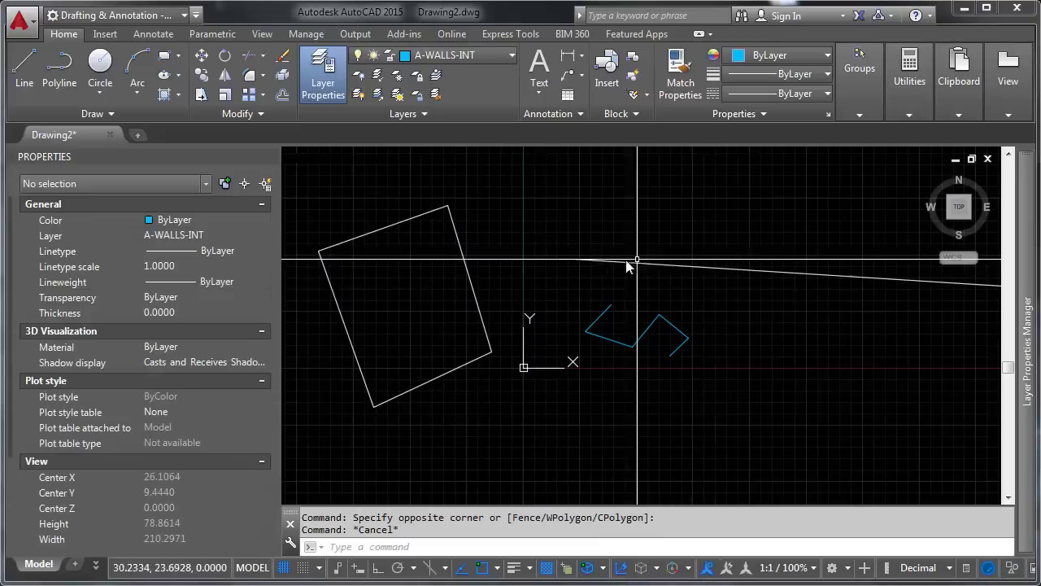
pyautogui.click(454, 226)
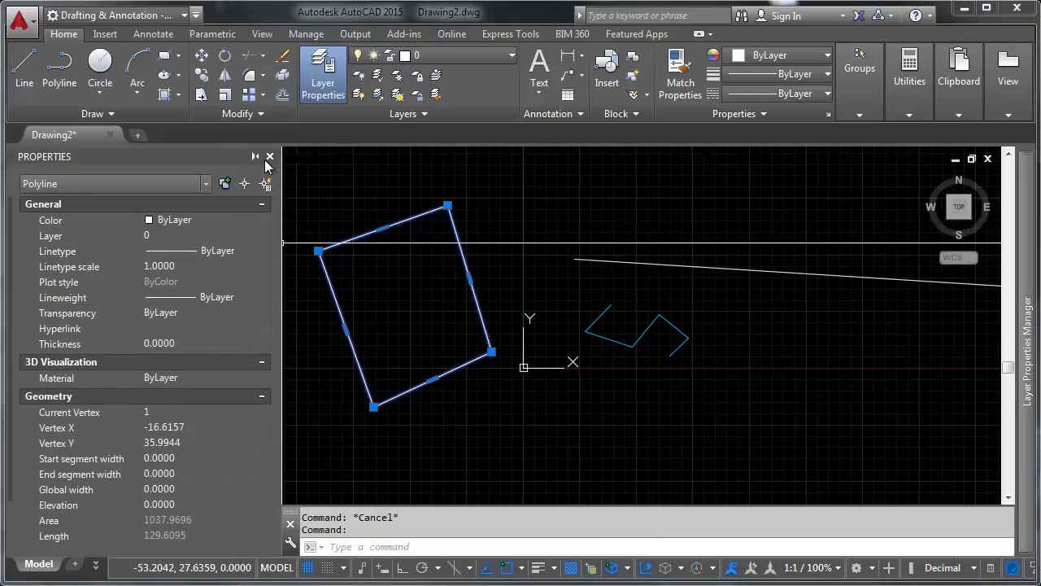
pyautogui.click(254, 157)
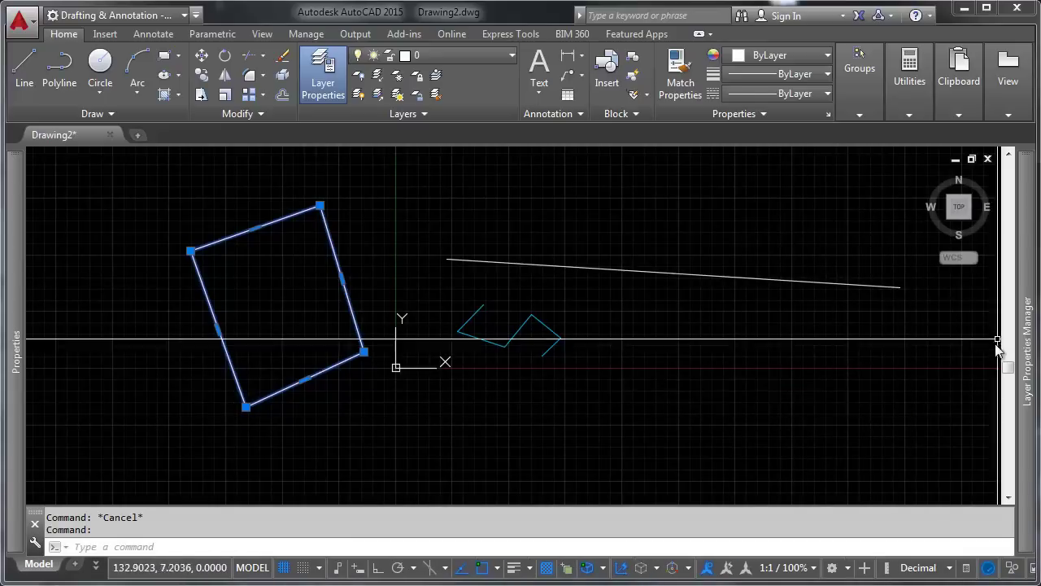
pyautogui.moveTo(1031, 362)
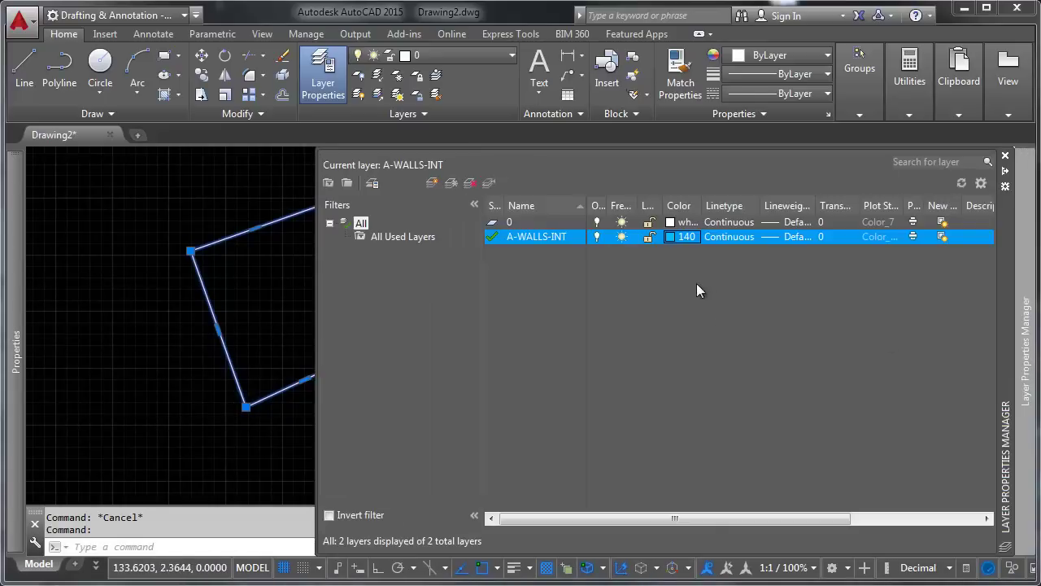
pyautogui.moveTo(309, 295); pyautogui.dragTo(177, 320, button='middle')
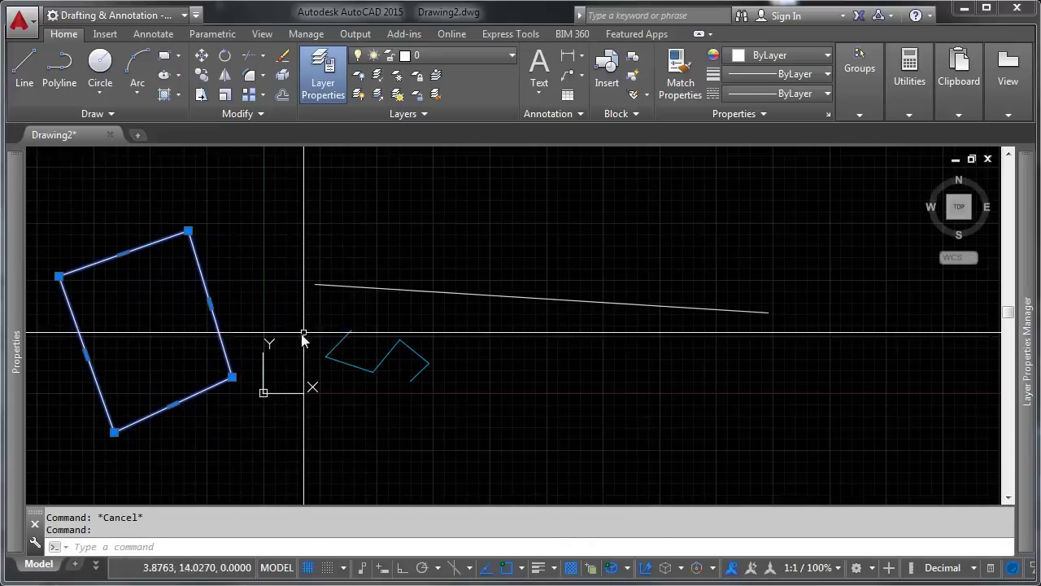
pyautogui.moveTo(301, 335); pyautogui.dragTo(300, 318, button='middle')
pyautogui.press('Escape')
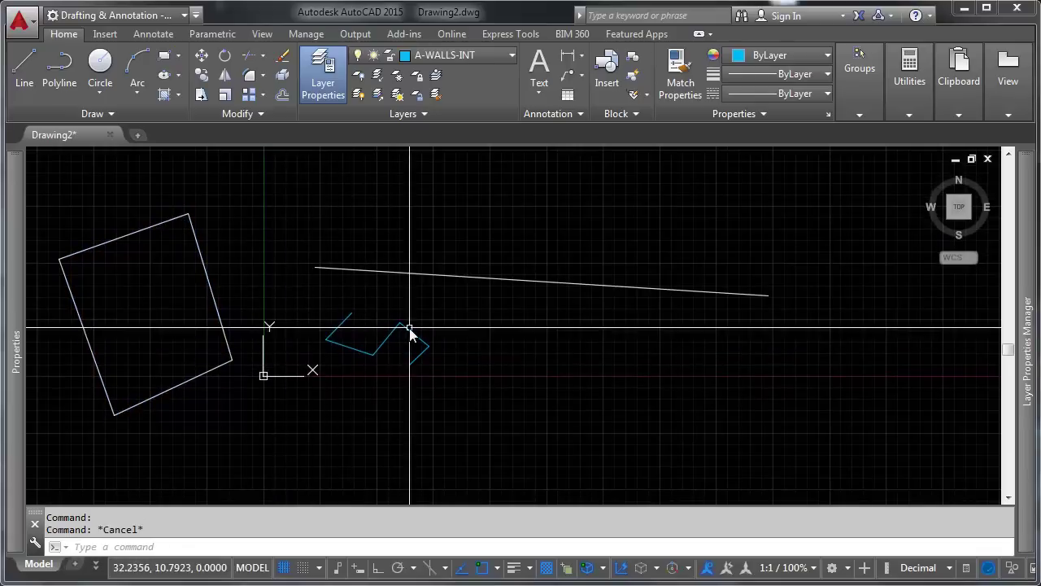
pyautogui.moveTo(410, 330); pyautogui.dragTo(411, 335, button='middle')
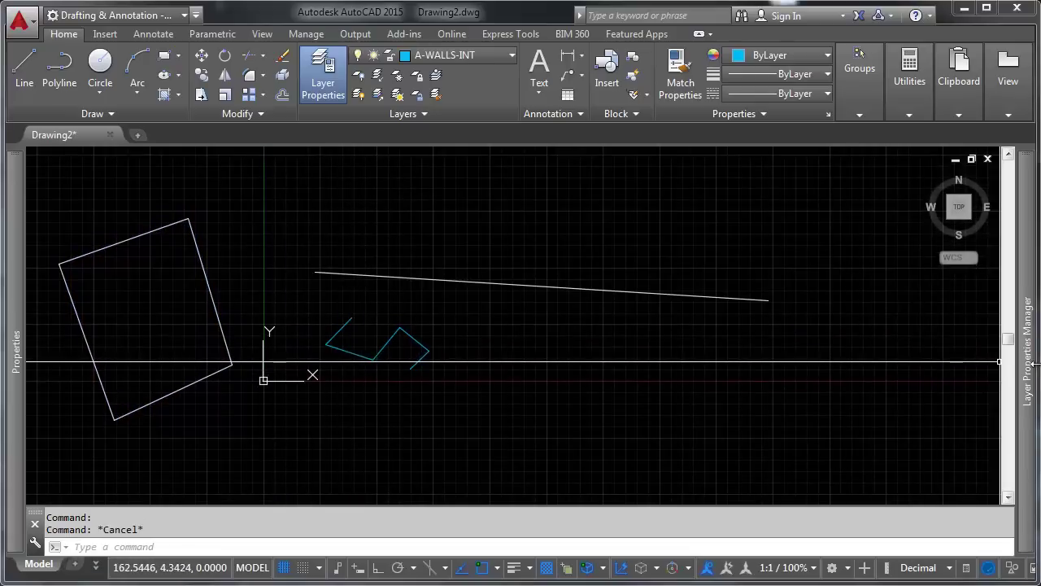
pyautogui.moveTo(1032, 364)
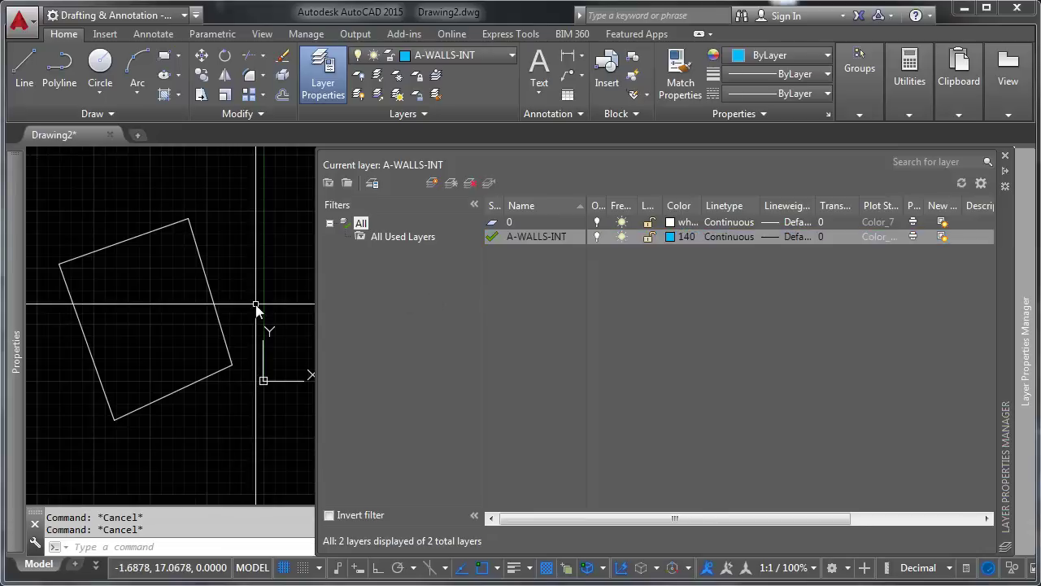
pyautogui.click(284, 290)
pyautogui.click(268, 325)
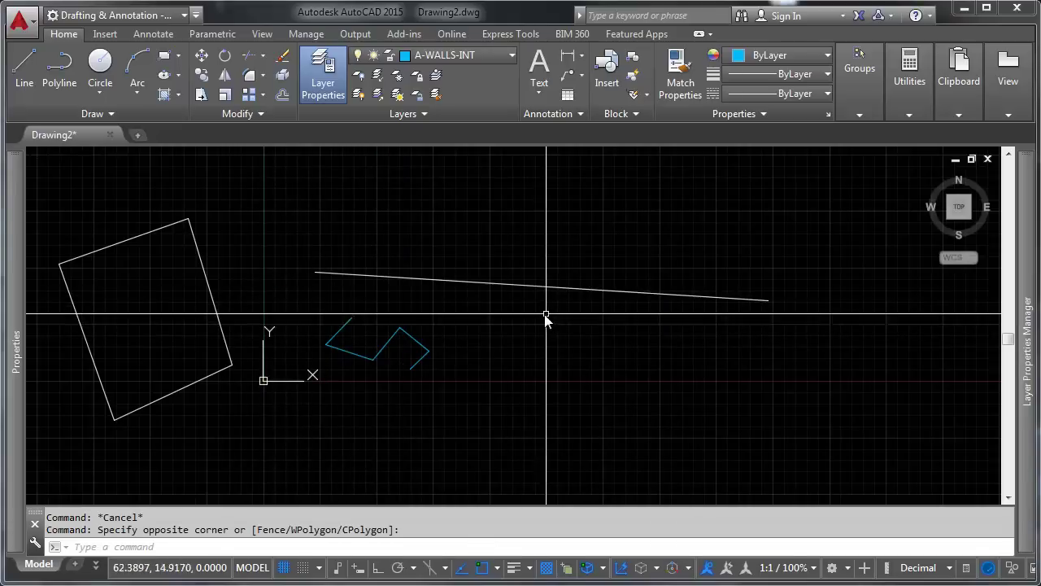
pyautogui.moveTo(429, 314); pyautogui.dragTo(292, 303, button='middle')
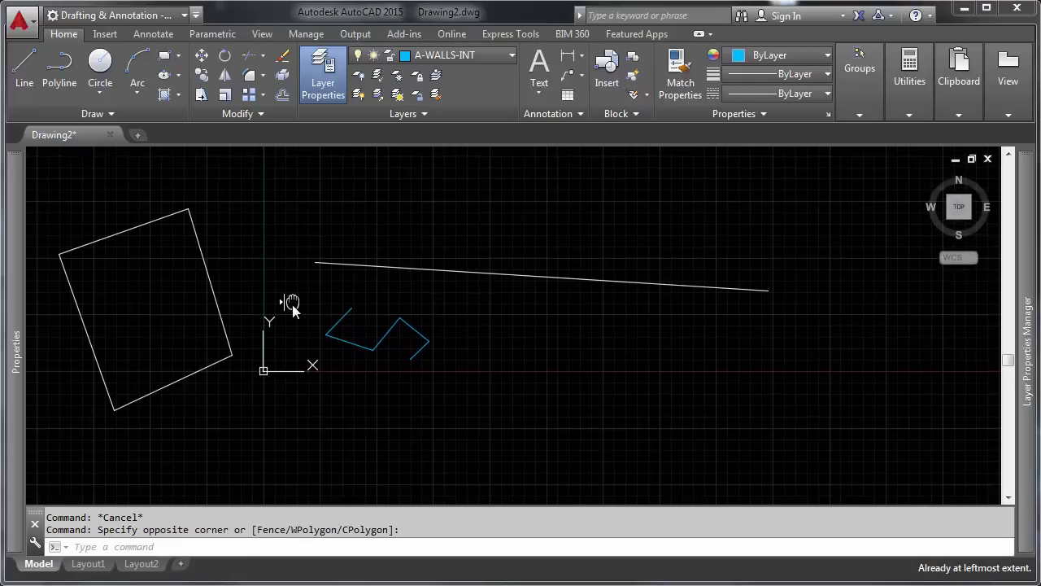
pyautogui.write('z')
pyautogui.press('Return')
pyautogui.write('e')
pyautogui.press('Return')
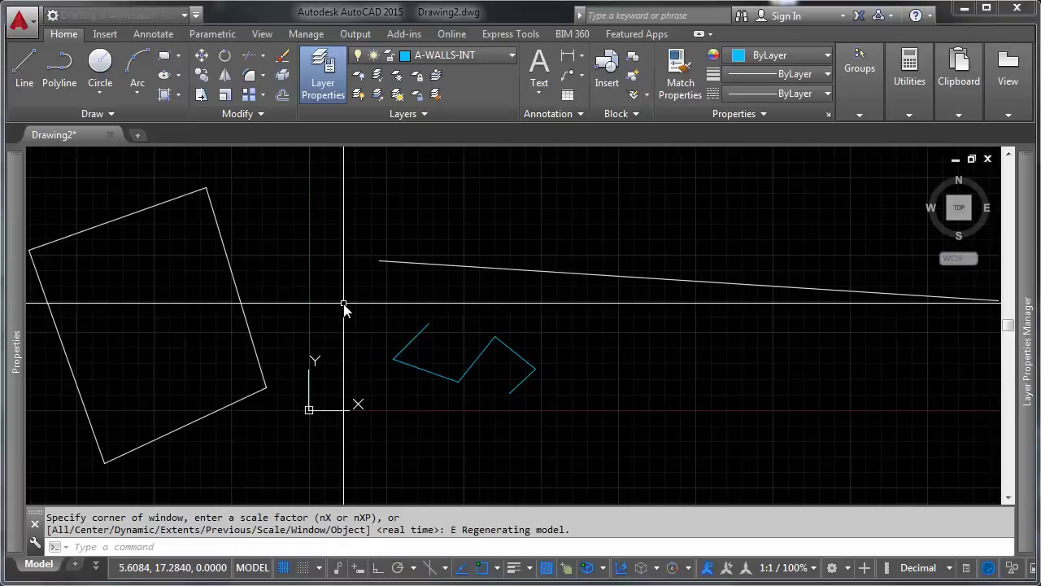
pyautogui.scroll(-5, 366, 297)
pyautogui.moveTo(553, 311); pyautogui.dragTo(490, 318, button='middle')
pyautogui.scroll(5, 415, 317)
pyautogui.scroll(-2, 386, 313)
pyautogui.moveTo(401, 309); pyautogui.dragTo(368, 318, button='middle')
pyautogui.moveTo(418, 288)
pyautogui.mouseDown(button='middle')
pyautogui.moveTo(365, 339)
pyautogui.moveTo(353, 321)
pyautogui.mouseUp(button='middle')
pyautogui.scroll(-2, 354, 319)
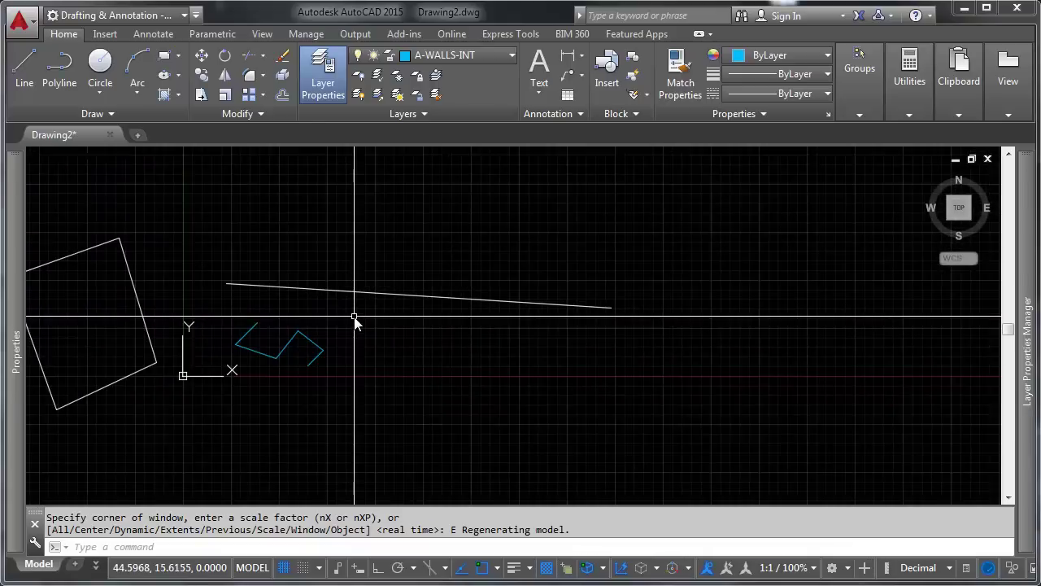
pyautogui.scroll(5, 354, 322)
pyautogui.scroll(-3, 355, 334)
pyautogui.hotkey('alt', 'Tab')
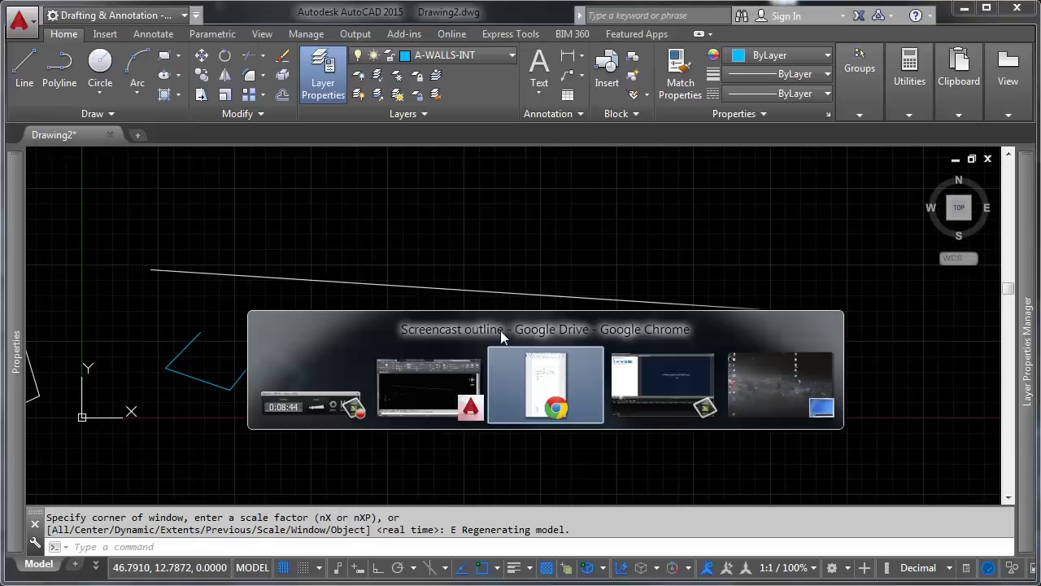
# Step: Change the A-WALLS-INT layer colour to red, index colour 240
pyautogui.click(475, 389)
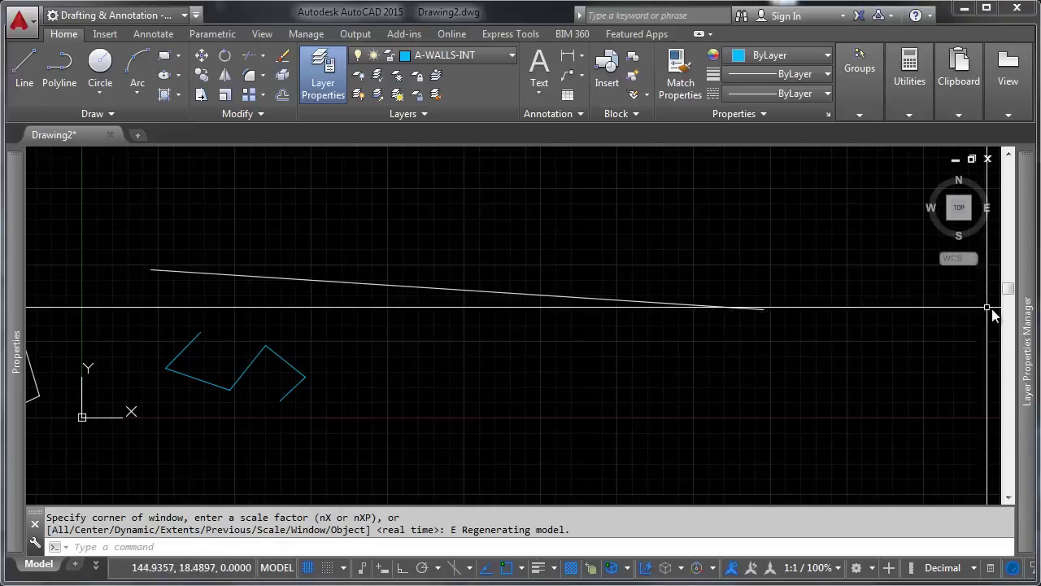
pyautogui.moveTo(1024, 325)
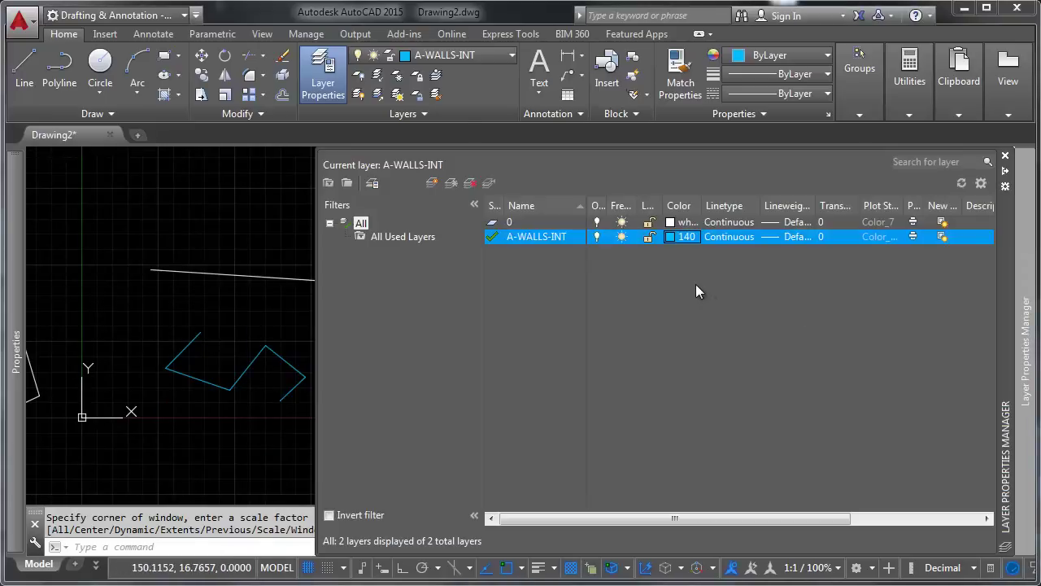
pyautogui.click(670, 235)
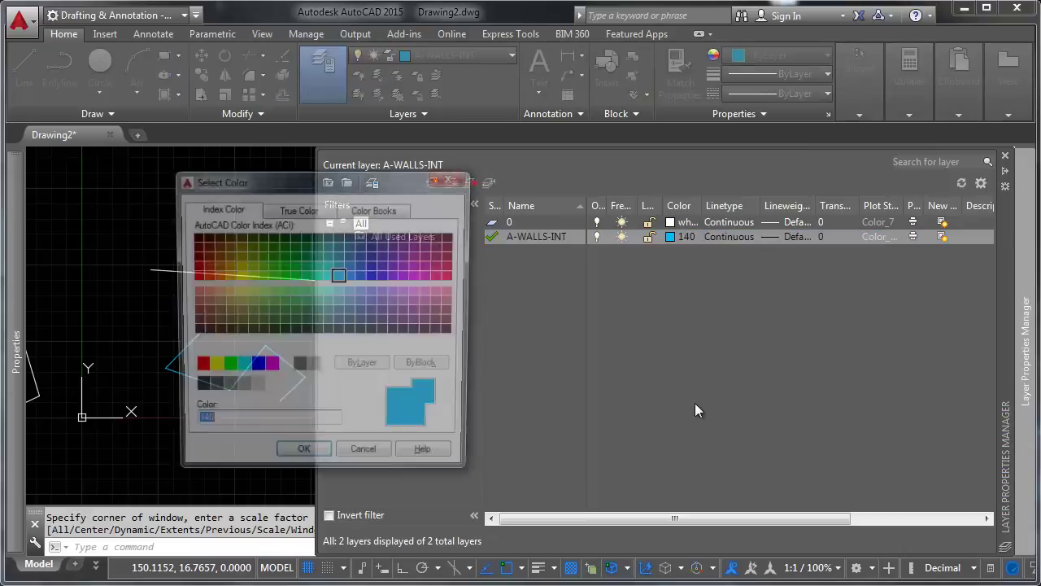
pyautogui.click(452, 276)
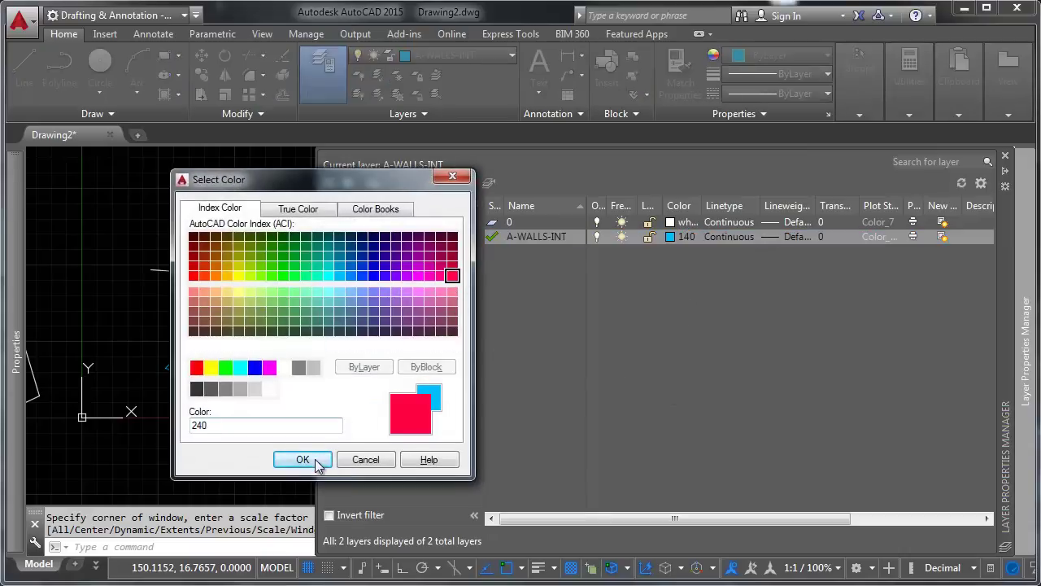
pyautogui.moveTo(366, 188); pyautogui.dragTo(627, 341)
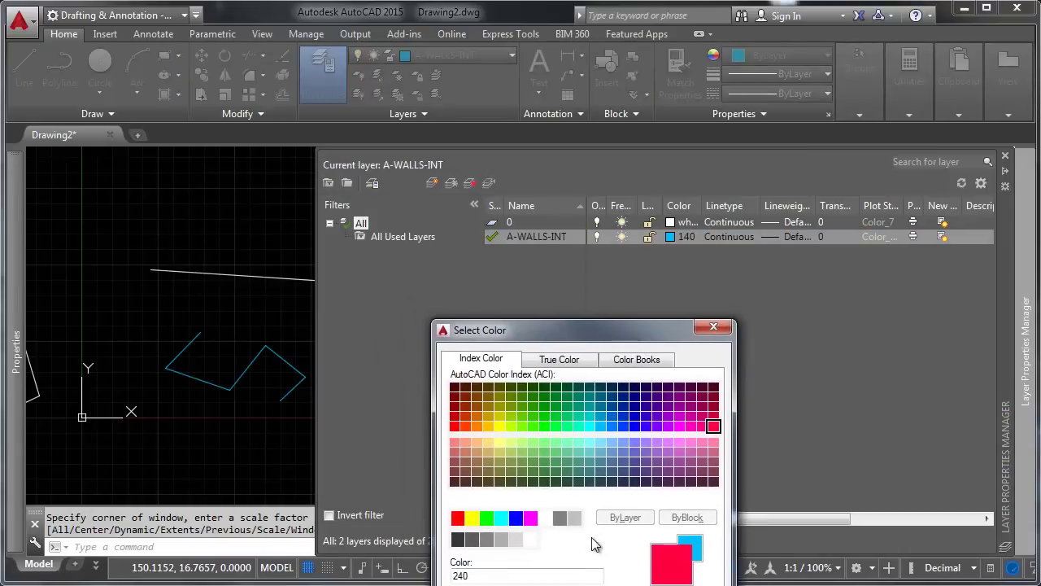
pyautogui.press('Return')
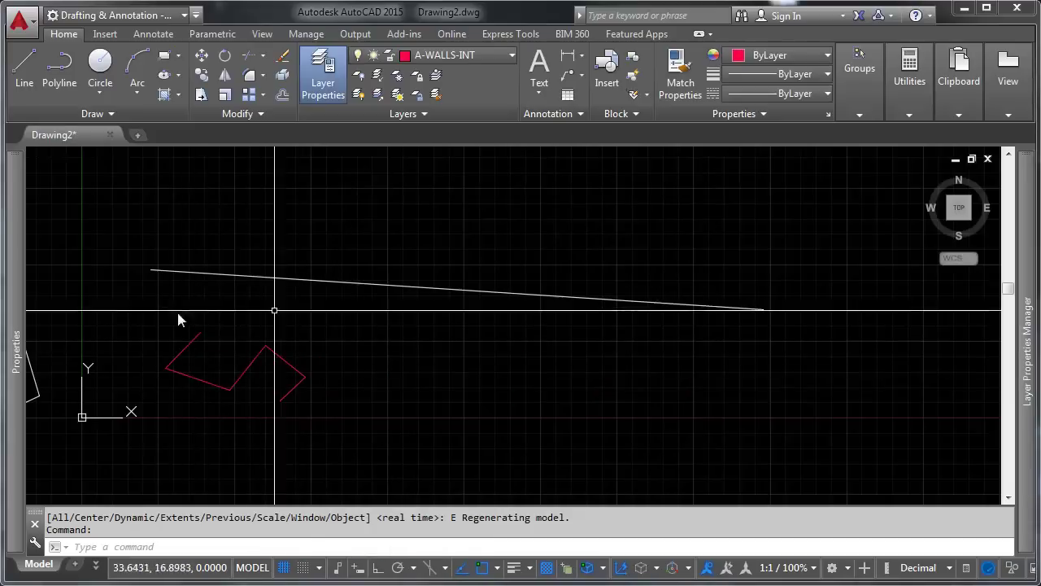
pyautogui.moveTo(1029, 292)
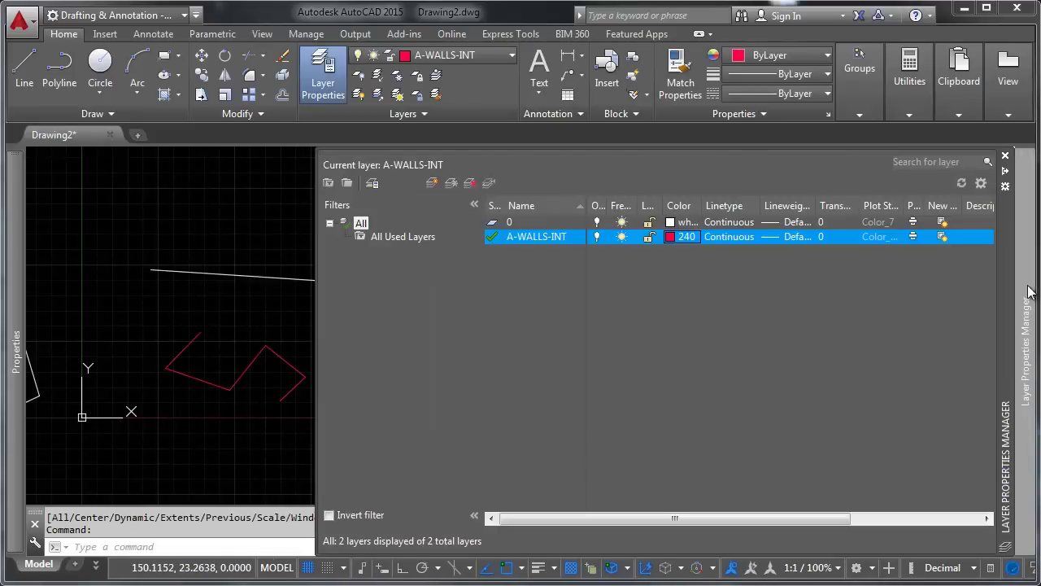
# Step: Load the HIDDEN linetype from acad.lin
pyautogui.click(730, 237)
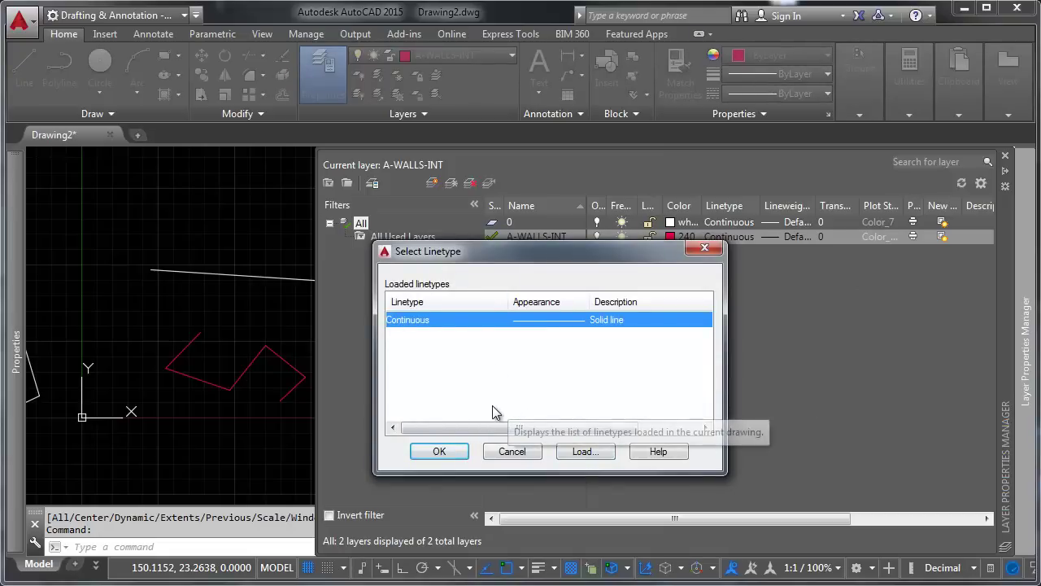
pyautogui.click(584, 452)
pyautogui.moveTo(695, 333); pyautogui.dragTo(703, 370)
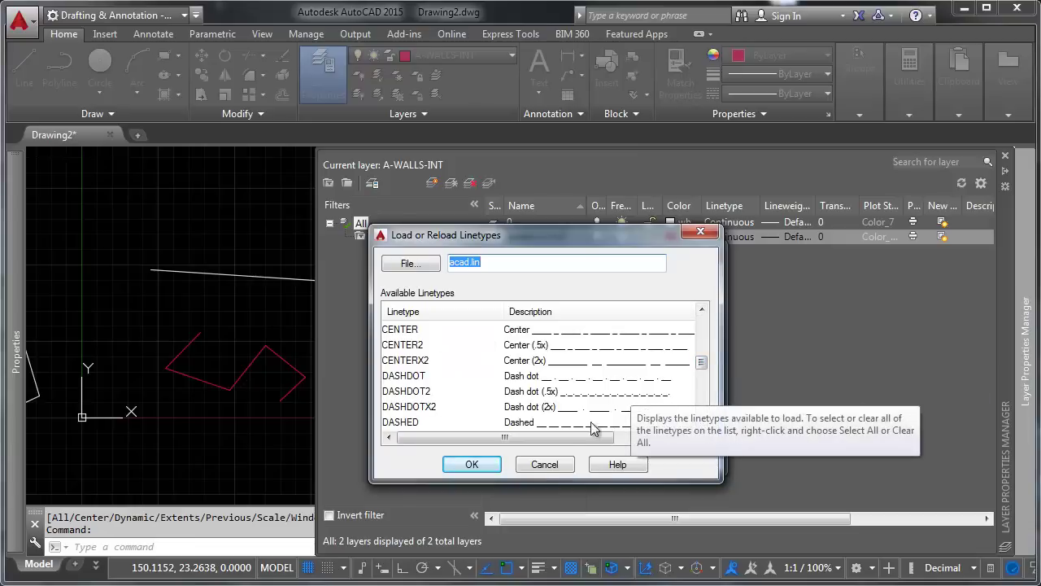
pyautogui.moveTo(701, 366); pyautogui.dragTo(702, 401)
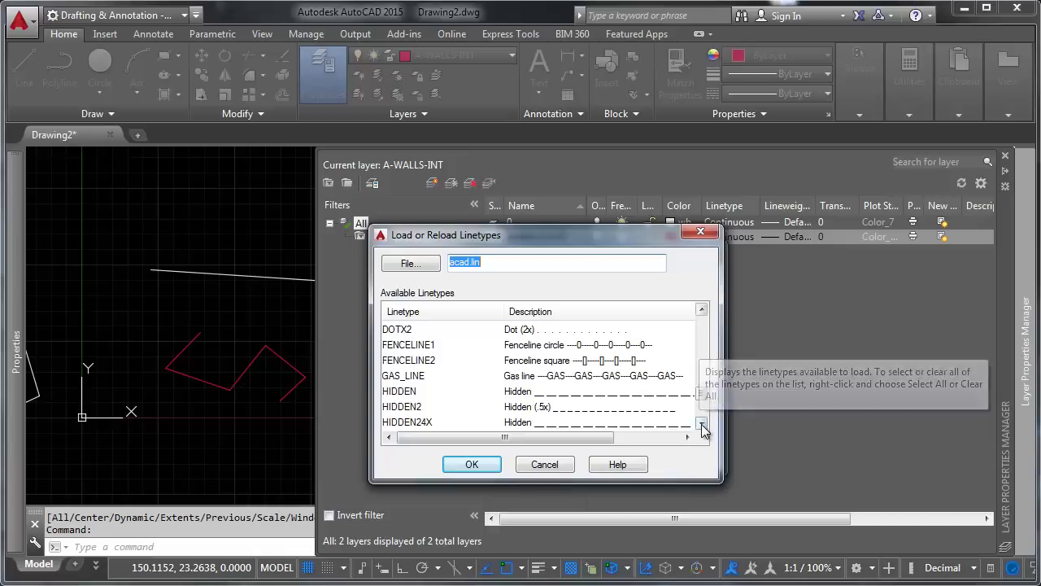
pyautogui.click(702, 424)
pyautogui.click(702, 424)
pyautogui.click(702, 424)
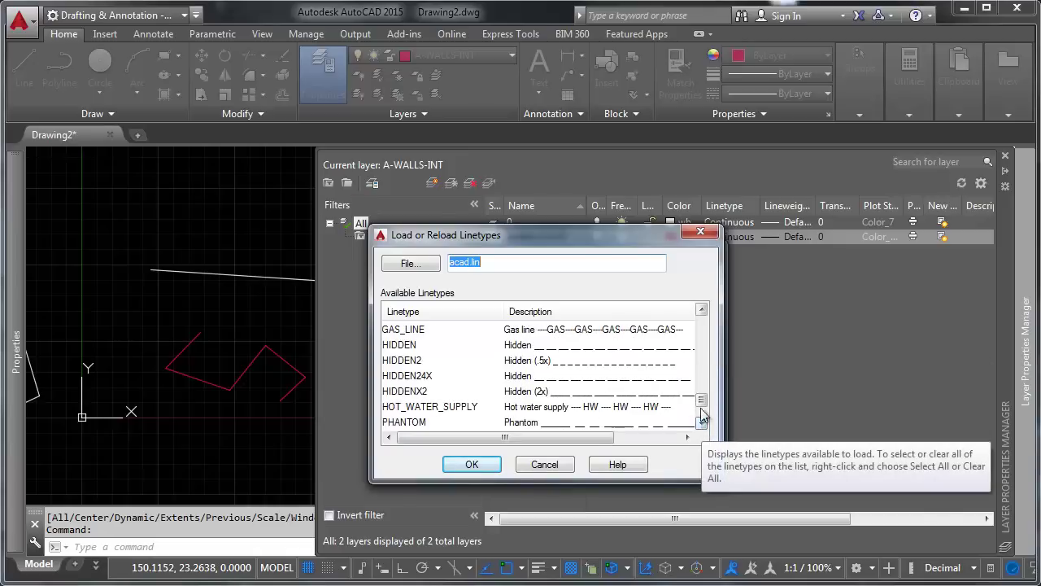
pyautogui.click(414, 345)
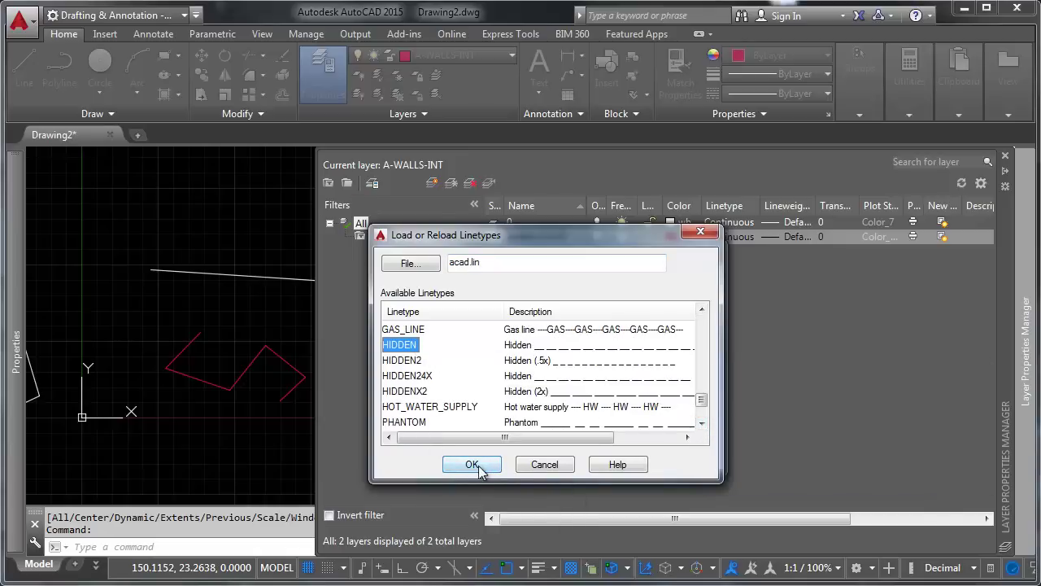
pyautogui.click(478, 469)
# Step: Assign HIDDEN as A-WALLS-INT's linetype so the zigzag displays dashed
pyautogui.click(527, 336)
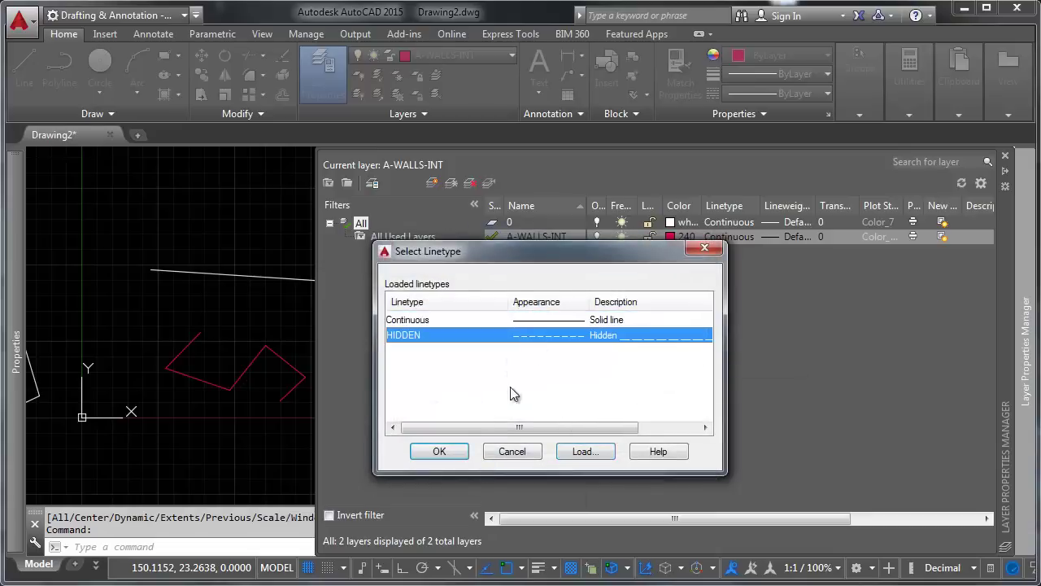
pyautogui.click(439, 451)
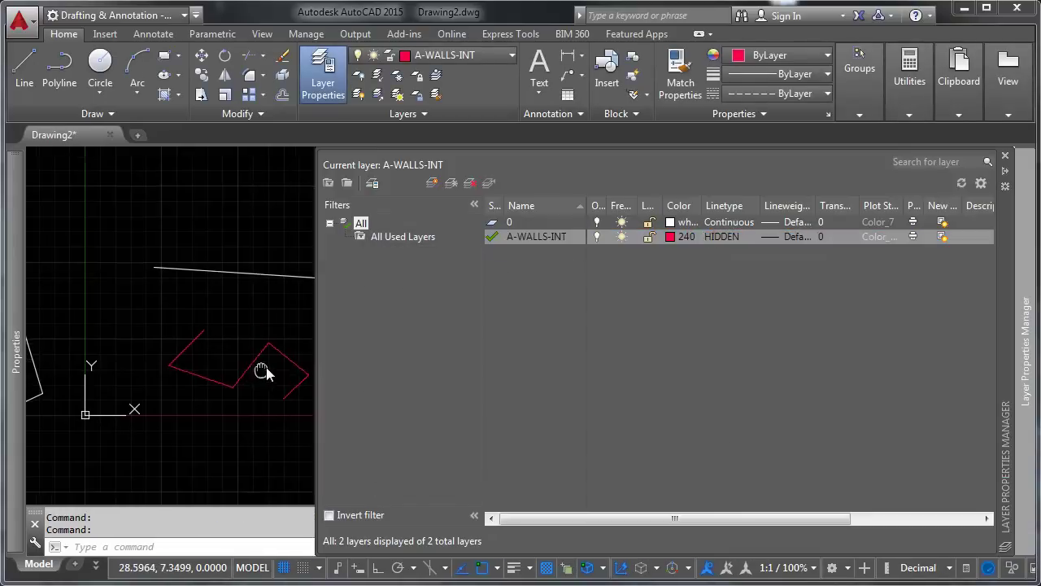
pyautogui.scroll(6, 276, 346)
pyautogui.scroll(2, 305, 332)
pyautogui.scroll(-2, 309, 317)
pyautogui.scroll(3, 309, 293)
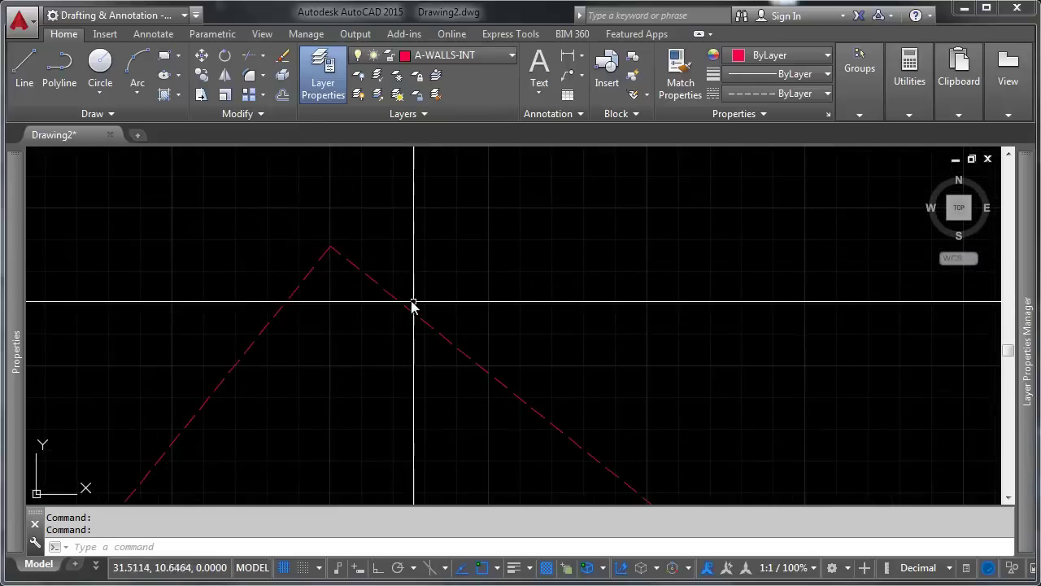
# Step: Set the A-WALLS-INT layer's lineweight to 0.80 mm in the Lineweight dialog
pyautogui.scroll(-4, 411, 302)
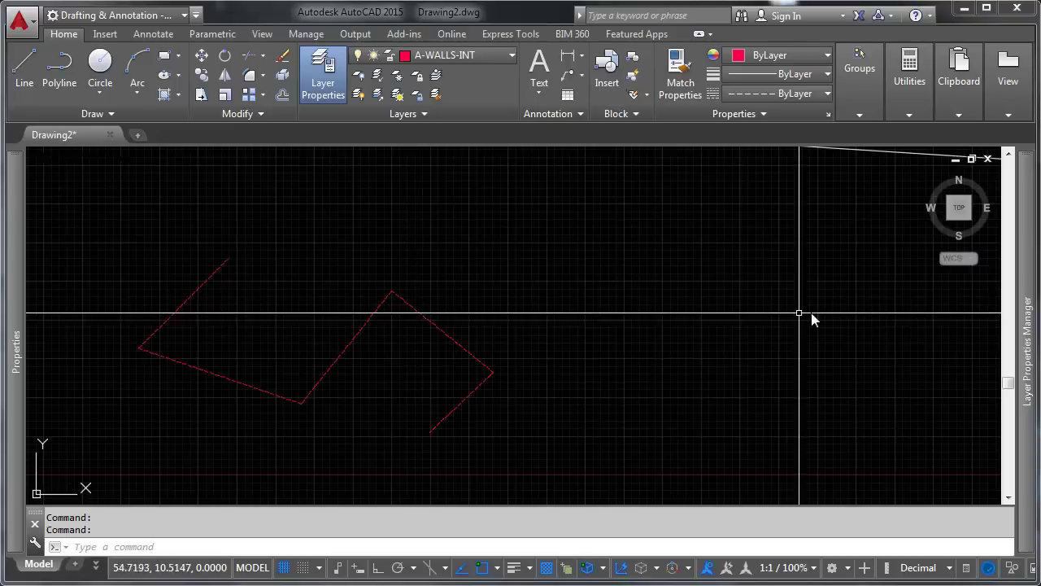
pyautogui.moveTo(1034, 319)
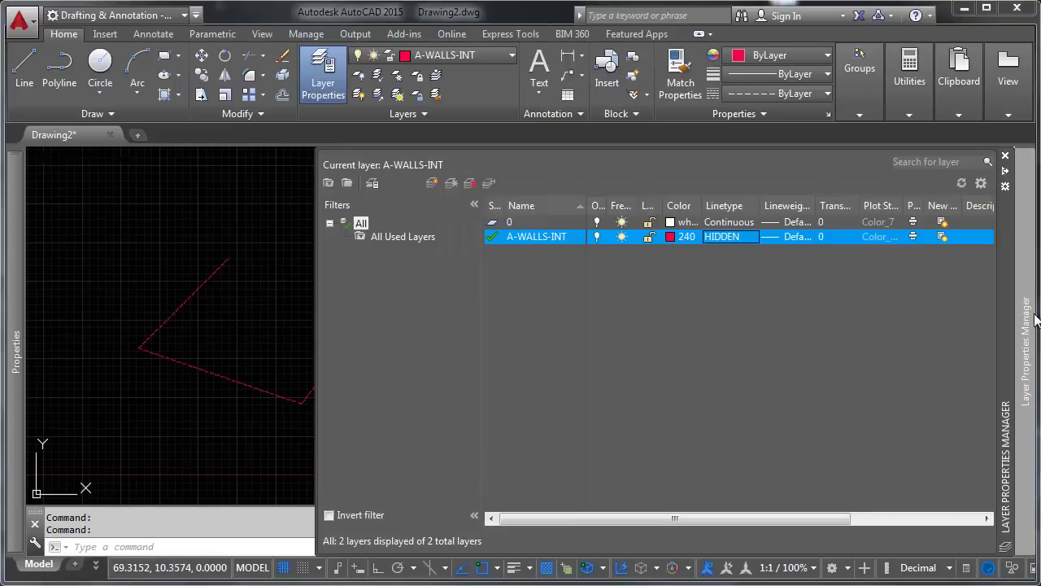
pyautogui.click(792, 236)
pyautogui.moveTo(641, 303); pyautogui.dragTo(639, 379)
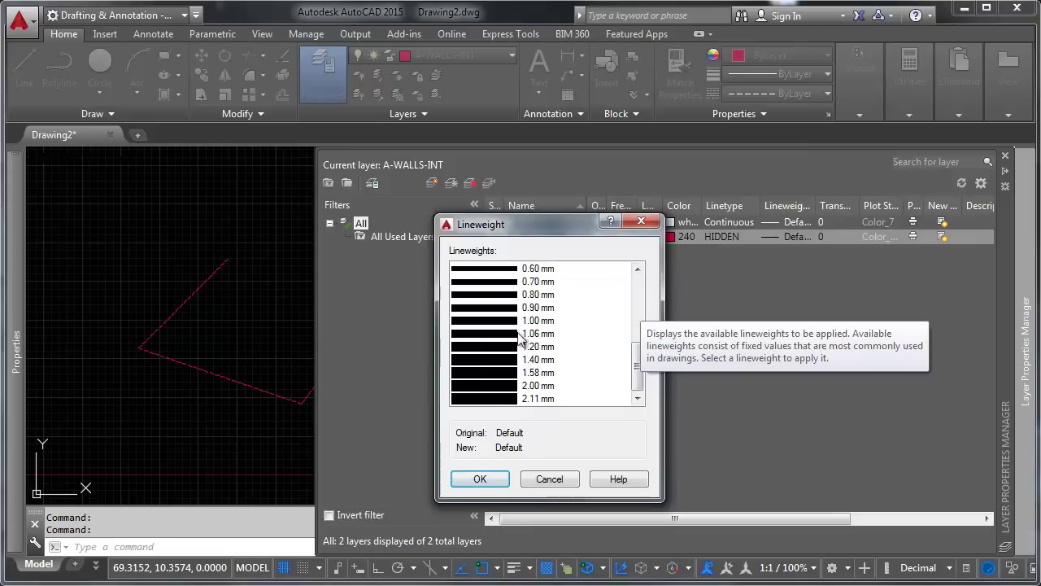
pyautogui.click(534, 296)
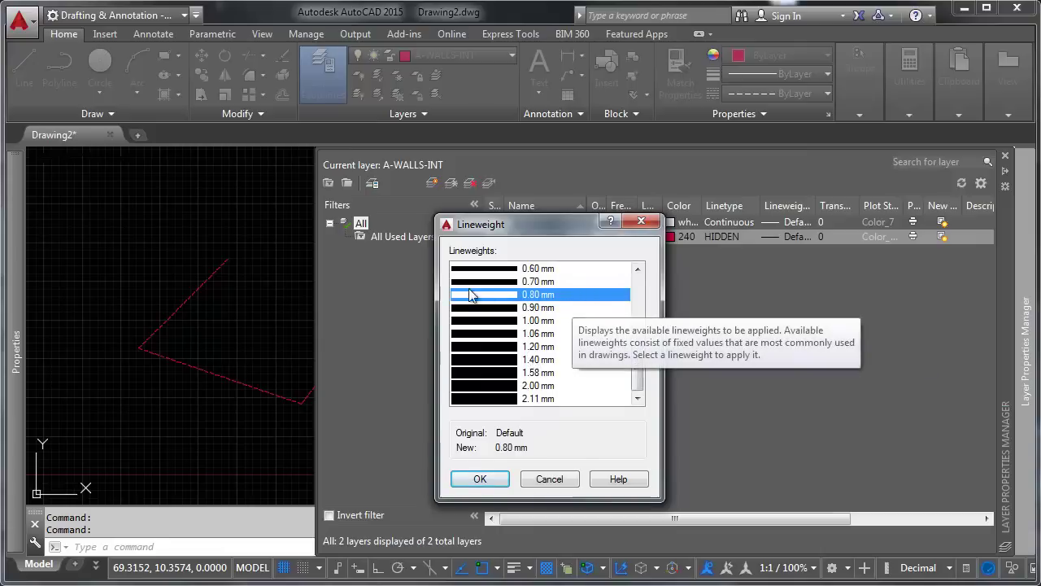
pyautogui.click(479, 478)
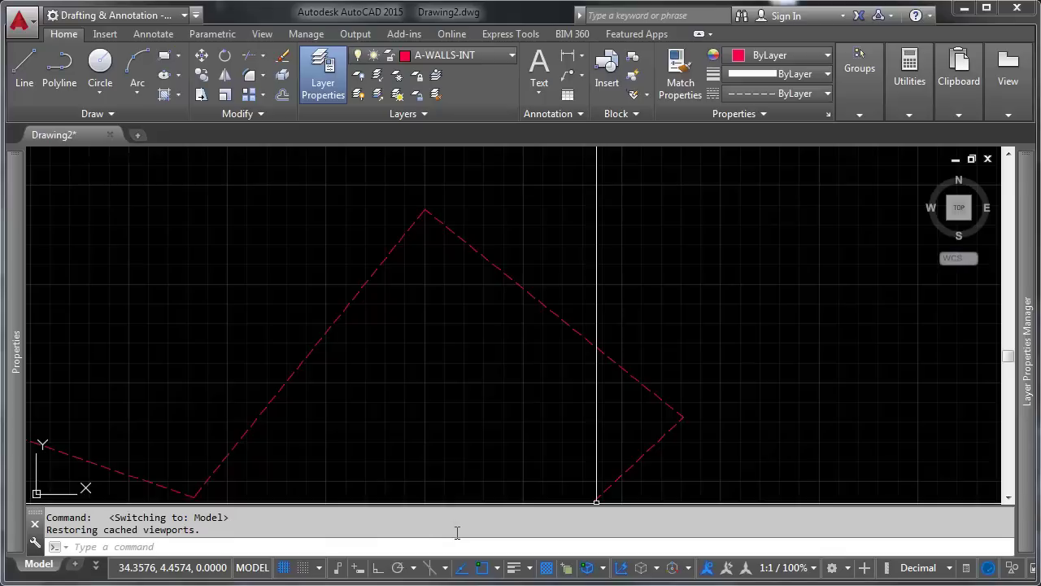
# Step: Turn on lineweight display in the drawing from the lineweight settings
pyautogui.click(530, 572)
pyautogui.click(530, 550)
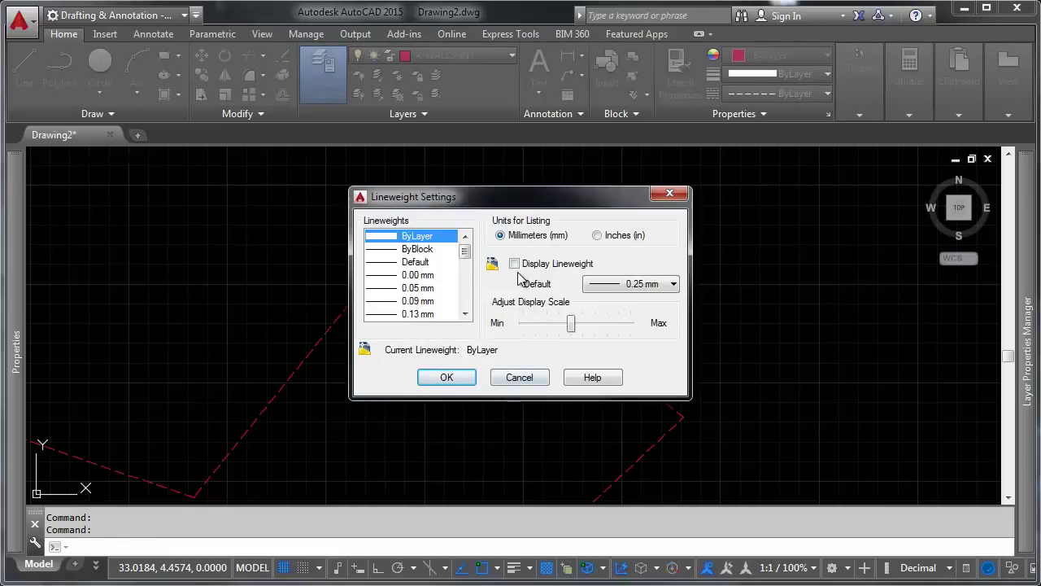
pyautogui.click(446, 377)
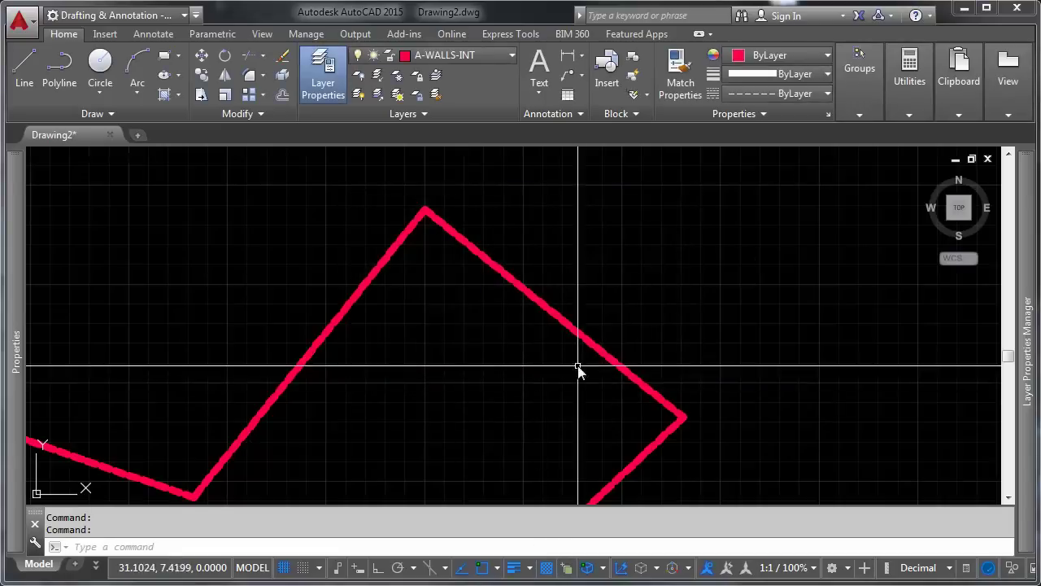
# Step: Pan and zoom across the drawing to bring the red zigzag into view
pyautogui.scroll(-3, 575, 367)
pyautogui.moveTo(574, 367); pyautogui.dragTo(537, 378, button='middle')
pyautogui.scroll(-2, 538, 378)
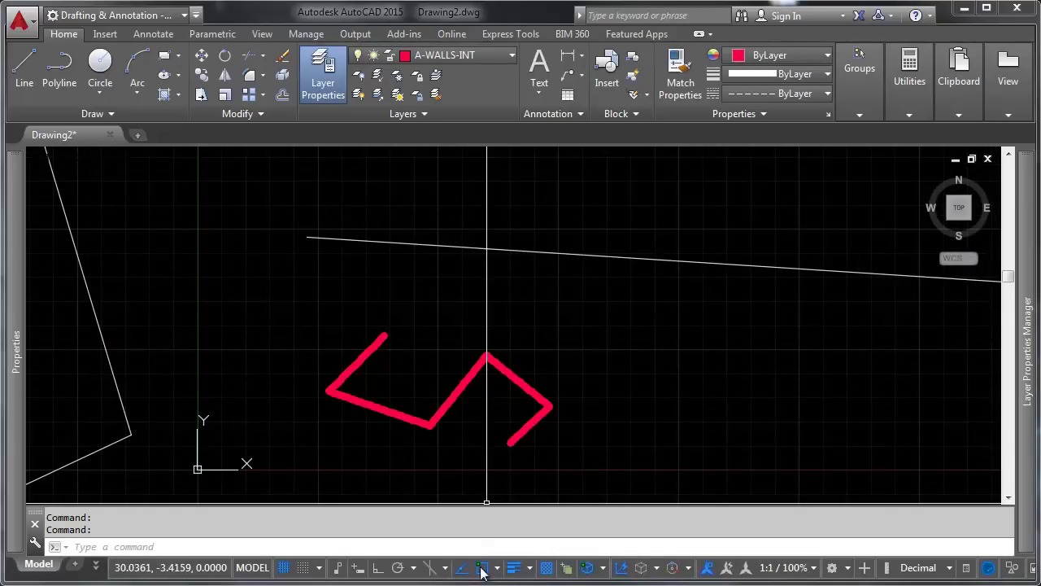
pyautogui.scroll(-3, 565, 412)
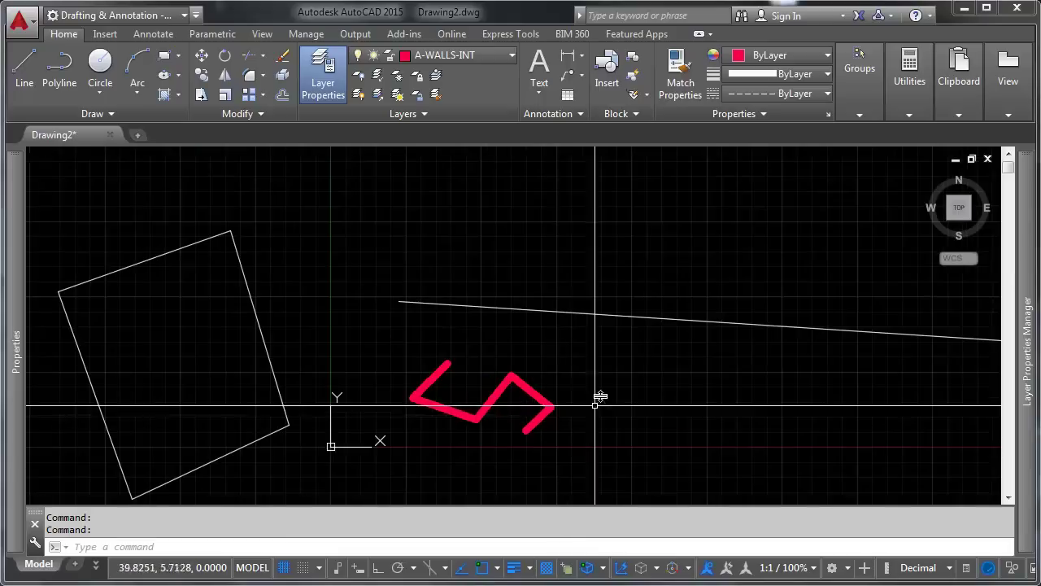
pyautogui.scroll(8, 506, 312)
pyautogui.scroll(4, 569, 358)
pyautogui.scroll(-6, 610, 390)
pyautogui.scroll(3, 508, 380)
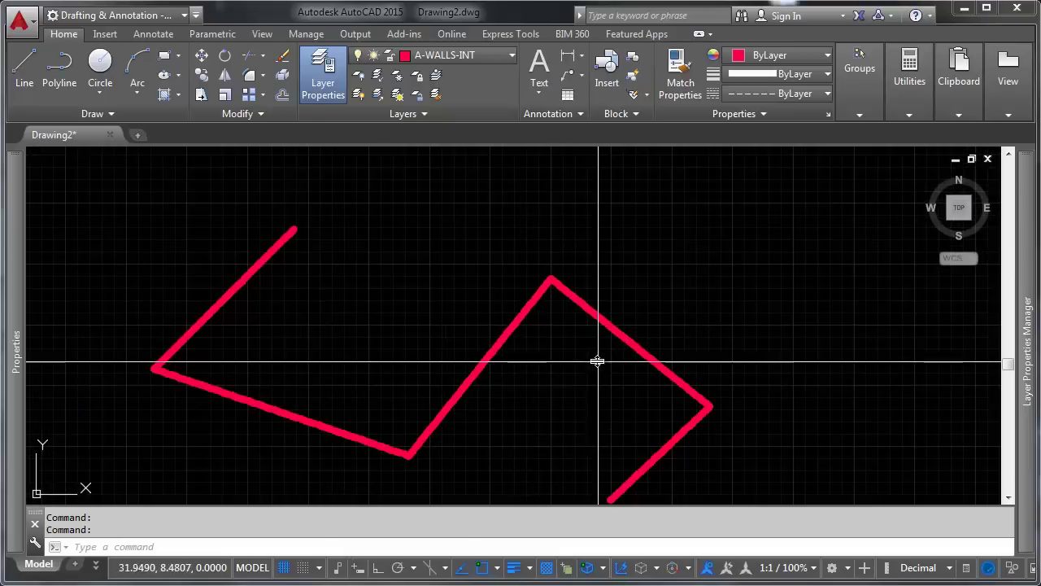
pyautogui.scroll(-3, 285, 236)
pyautogui.moveTo(472, 286); pyautogui.dragTo(515, 385, button='middle')
pyautogui.scroll(-4, 515, 385)
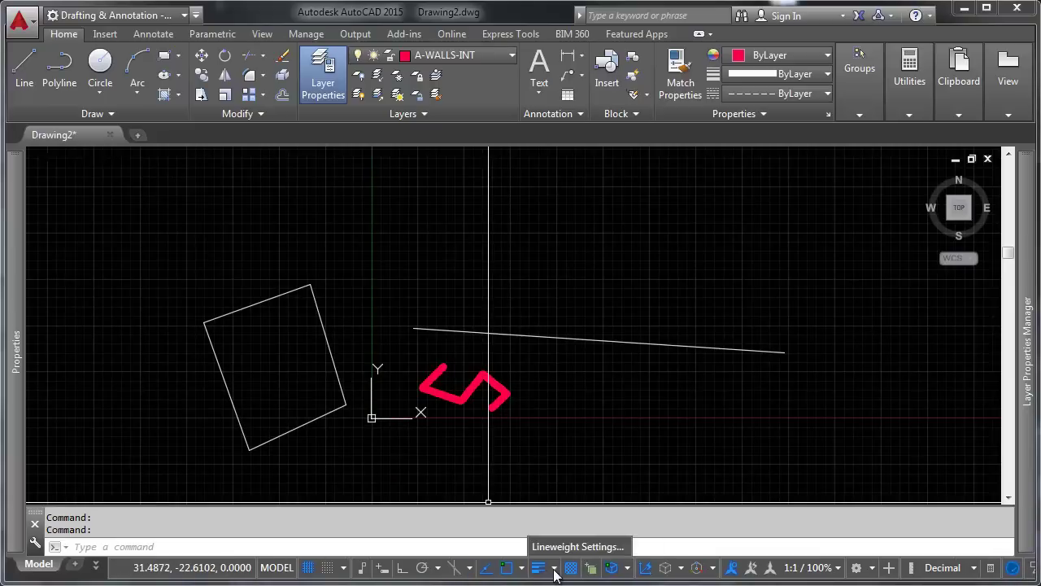
# Step: Turn lineweight display off, zoom in on the red dashed zigzag, and expand the Layer Properties Manager
pyautogui.click(540, 569)
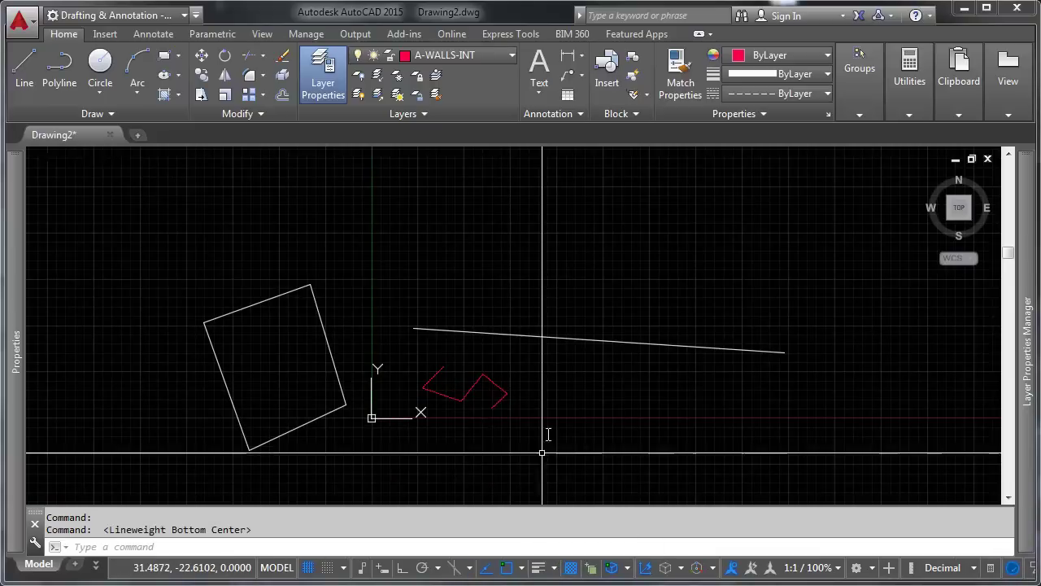
pyautogui.scroll(4, 501, 379)
pyautogui.scroll(4, 453, 336)
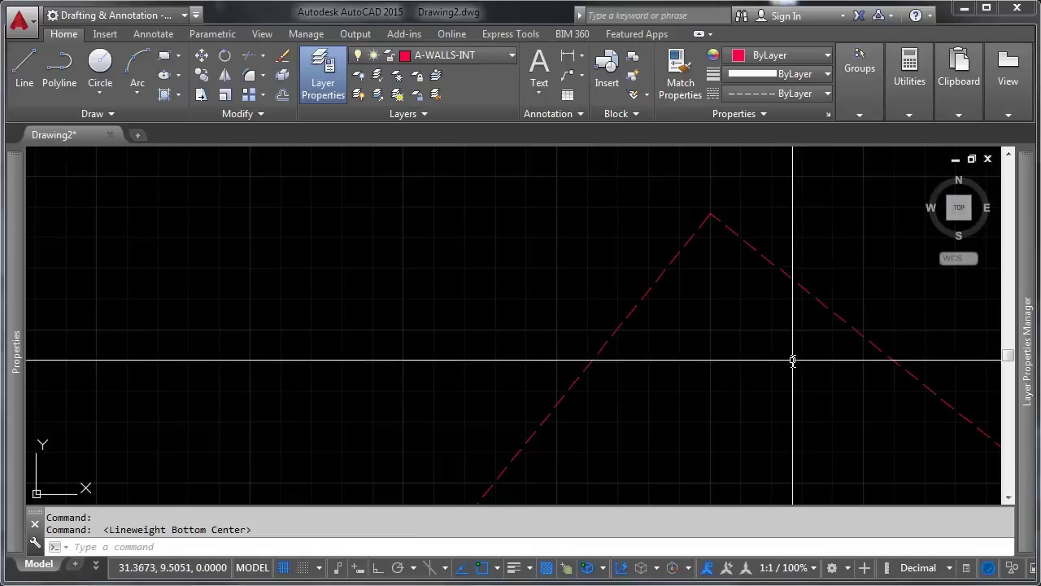
pyautogui.moveTo(1025, 345)
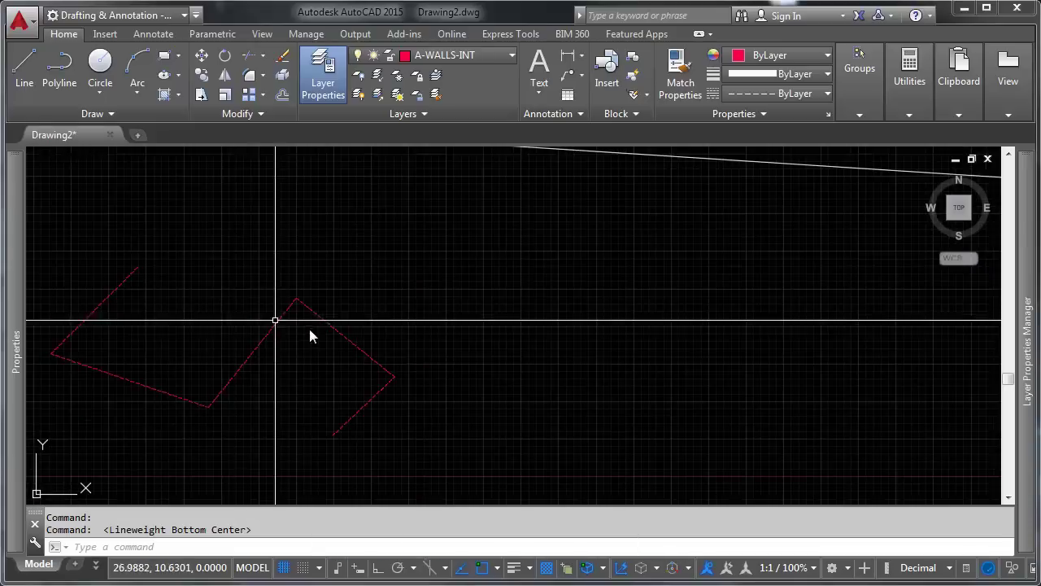
# Step: Turn layer 0 off so its square and long line disappear
pyautogui.moveTo(309, 336); pyautogui.dragTo(279, 372, button='middle')
pyautogui.scroll(-3, 279, 371)
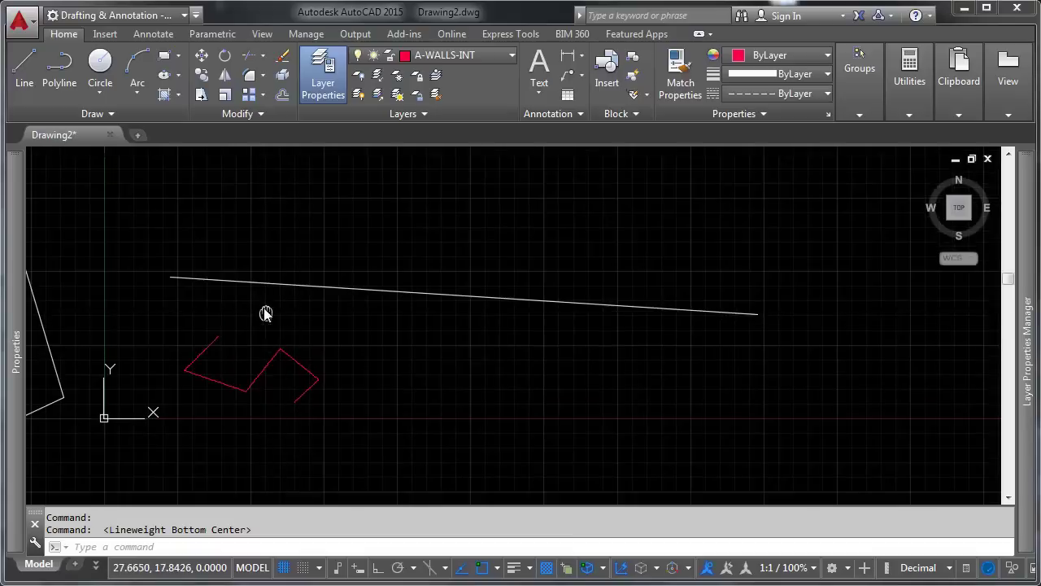
pyautogui.moveTo(1019, 341)
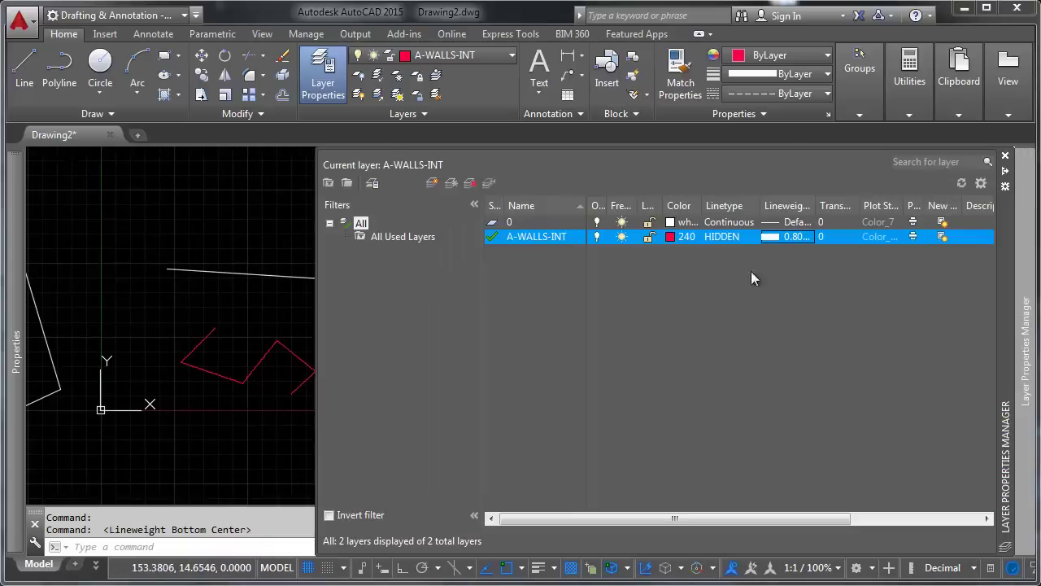
pyautogui.click(597, 224)
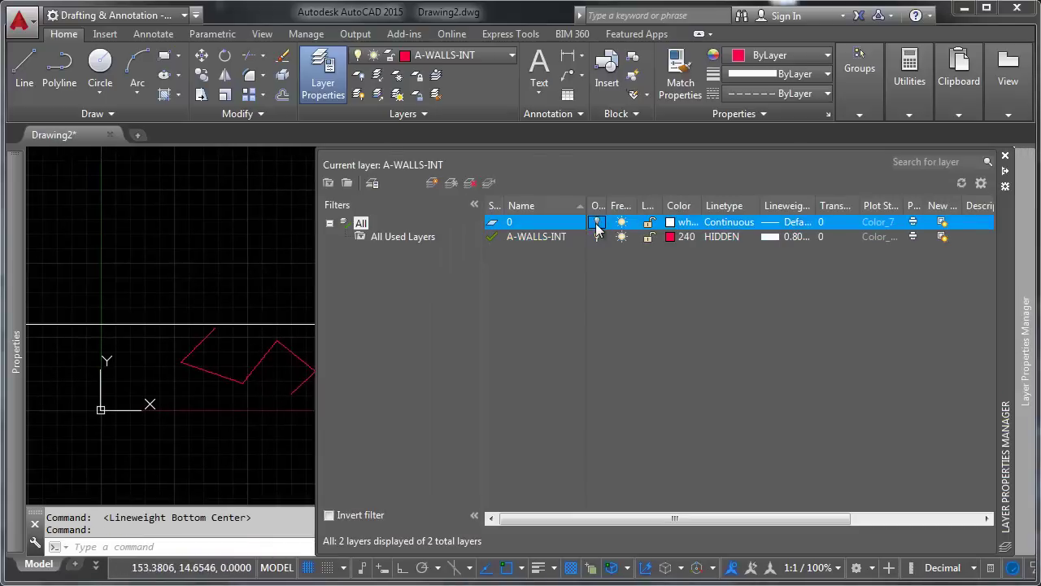
pyautogui.click(596, 225)
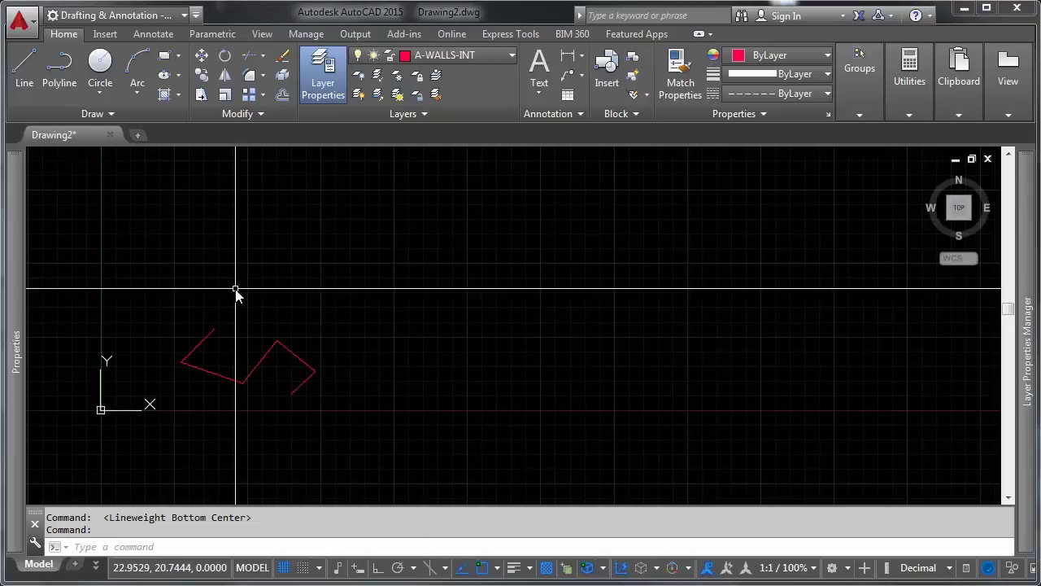
pyautogui.middleClick(285, 293)
pyautogui.middleClick(284, 292)
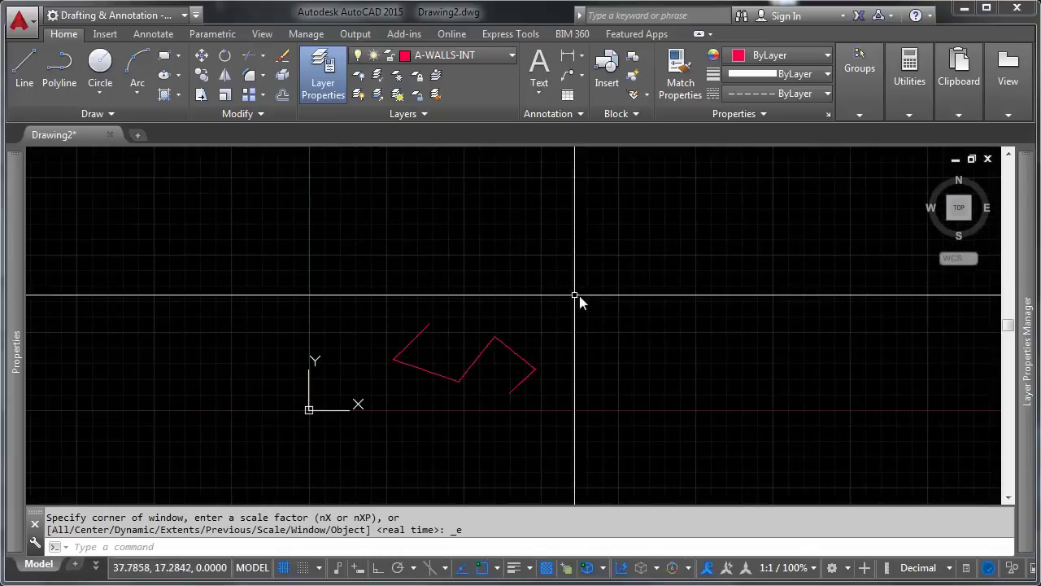
# Step: Switch layer 0 back on so its objects reappear
pyautogui.moveTo(1023, 337)
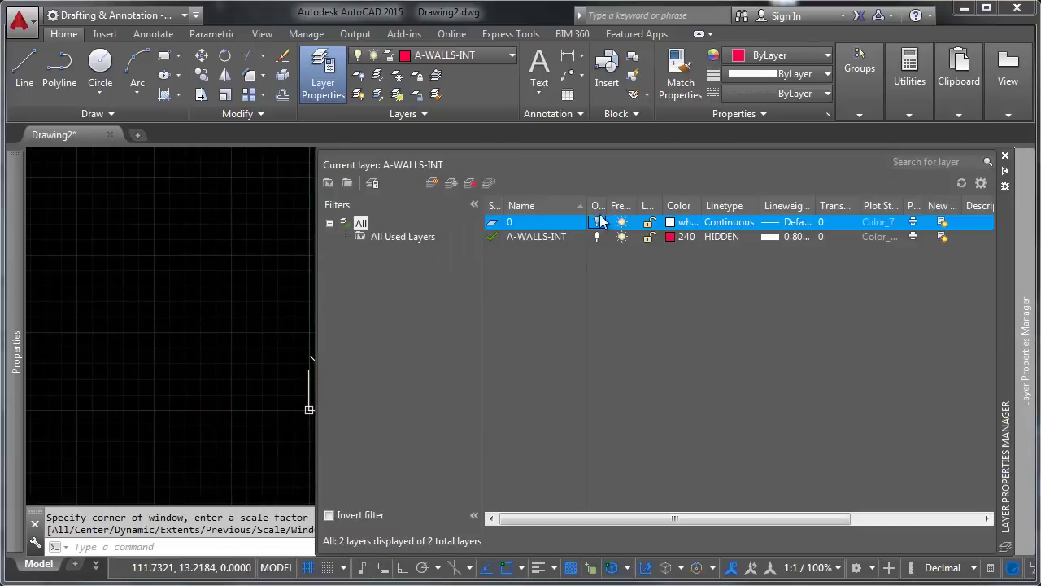
pyautogui.click(597, 222)
pyautogui.click(597, 224)
pyautogui.scroll(-4, 187, 342)
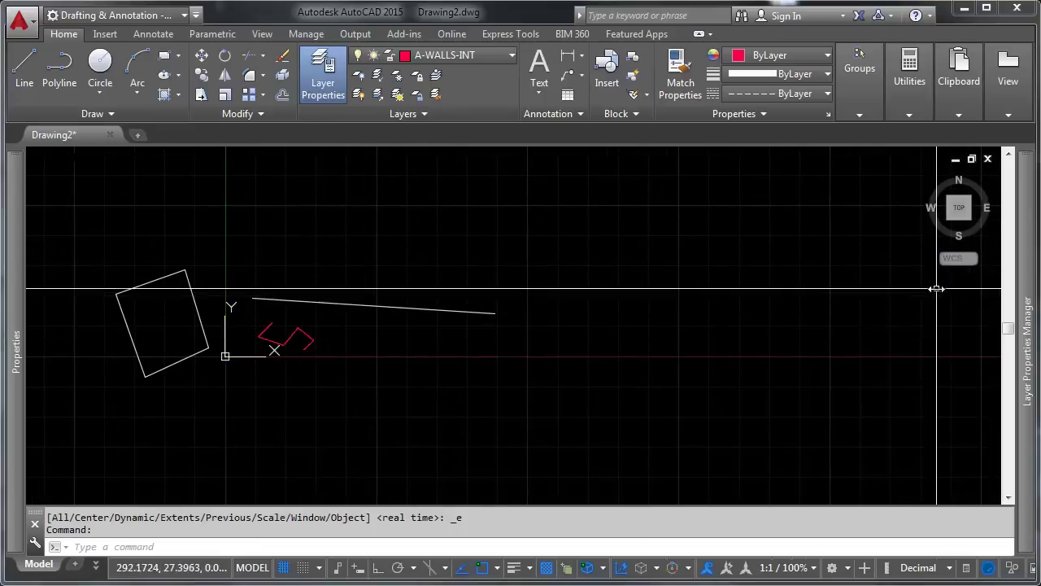
# Step: Freeze layer 0, then thaw it so its objects show again
pyautogui.moveTo(1026, 325)
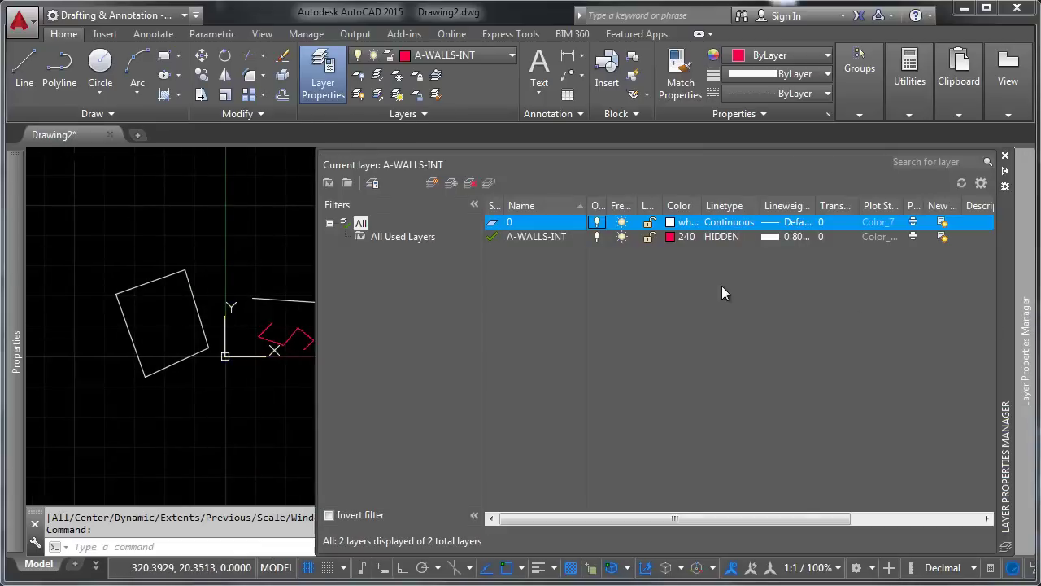
pyautogui.click(621, 222)
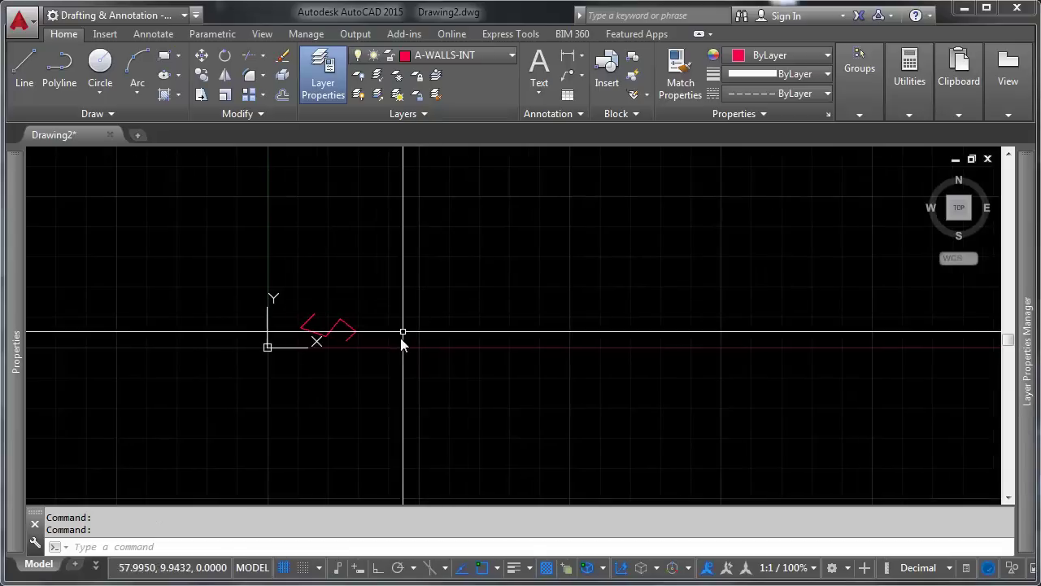
pyautogui.scroll(2, 349, 350)
pyautogui.moveTo(1026, 349)
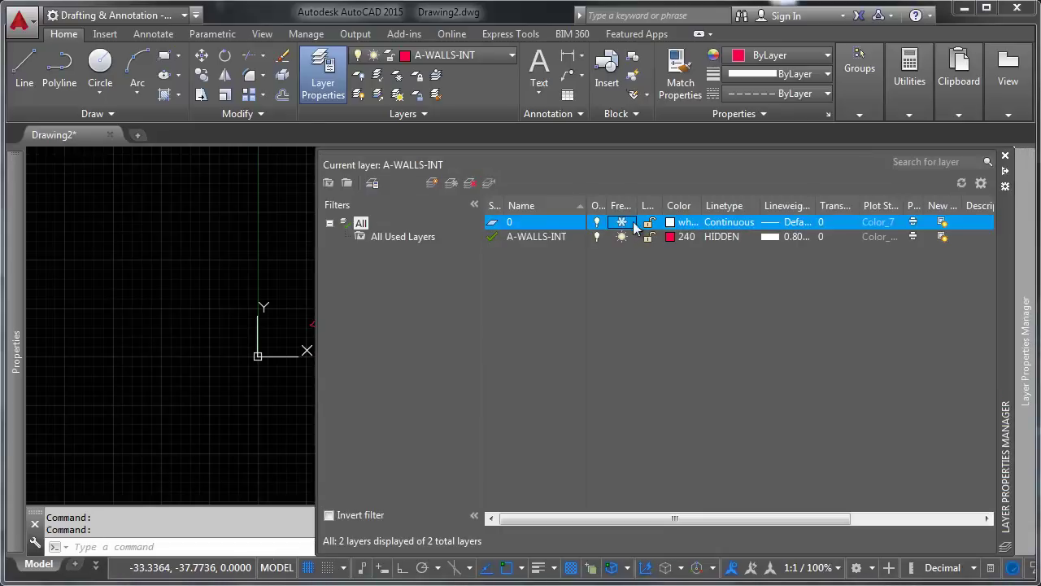
pyautogui.click(621, 222)
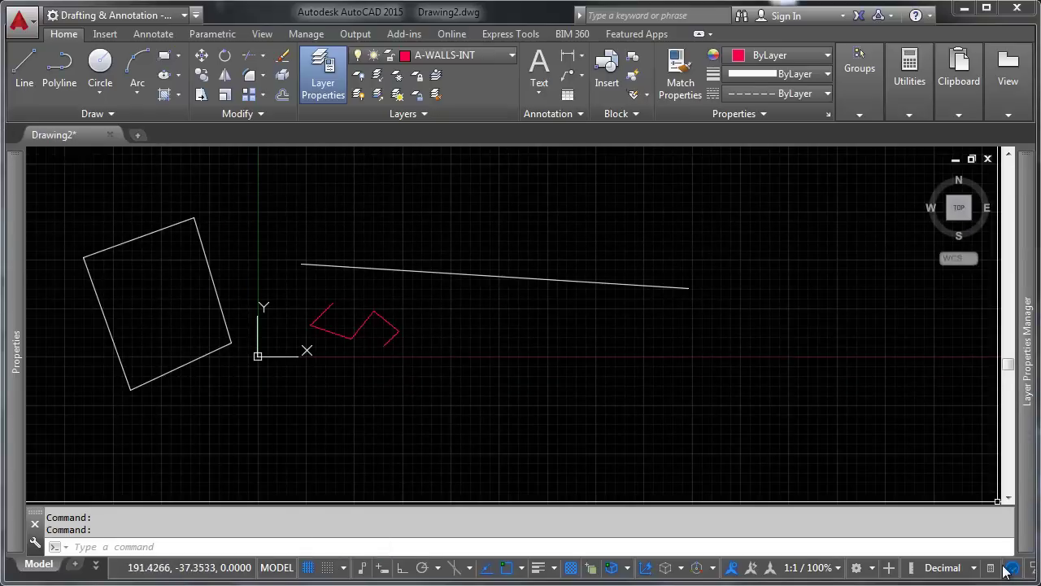
# Step: Lock layer 0 in the Layer Properties Manager so its square and line fade
pyautogui.moveTo(1007, 463)
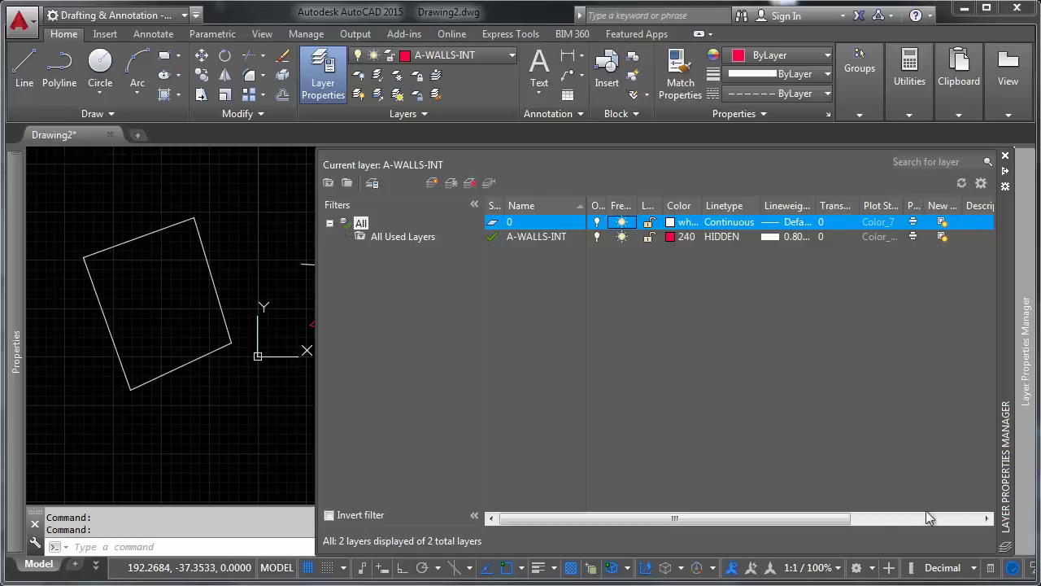
pyautogui.moveTo(821, 519); pyautogui.dragTo(640, 478)
pyautogui.click(649, 223)
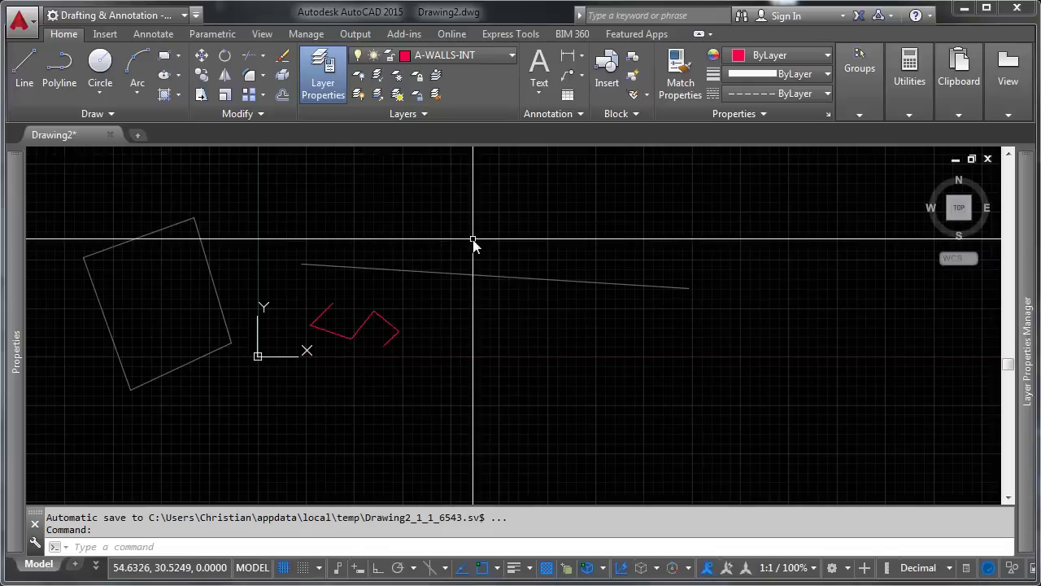
# Step: Select the long line and set its layer to A-WALLS-INT in Properties
pyautogui.click(582, 257)
pyautogui.click(567, 289)
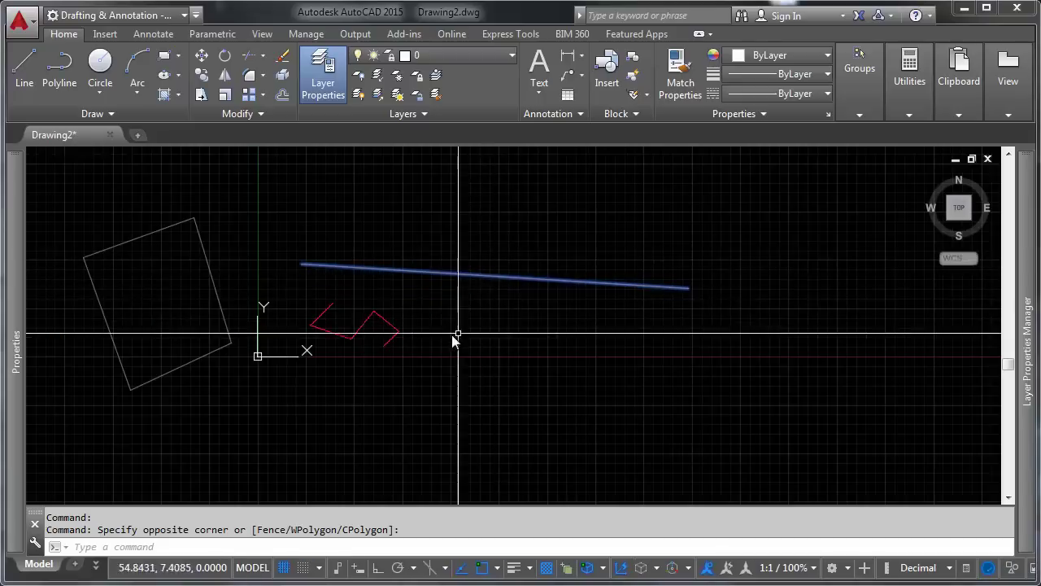
pyautogui.moveTo(23, 279)
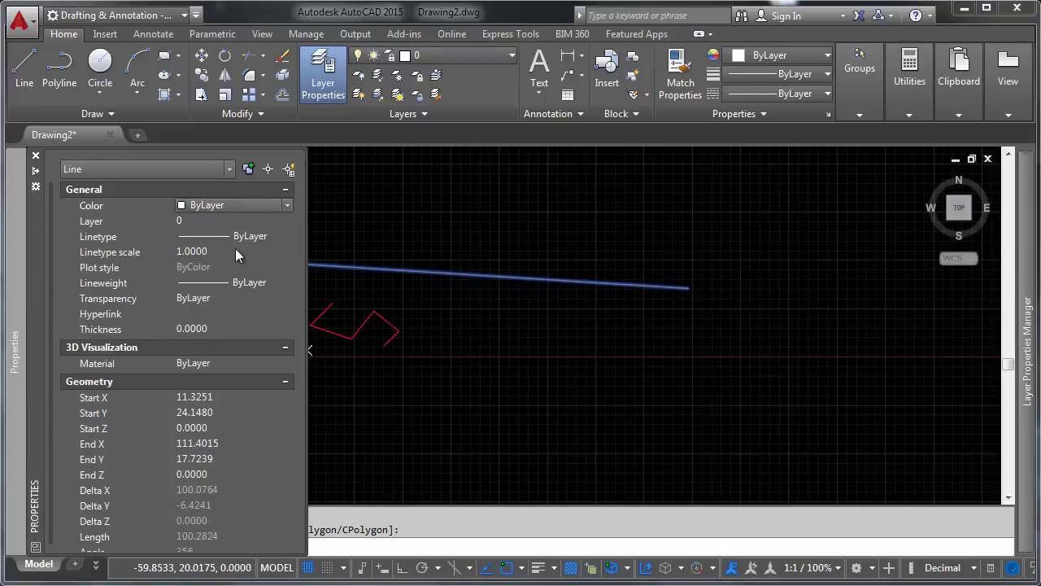
pyautogui.click(279, 207)
pyautogui.click(266, 220)
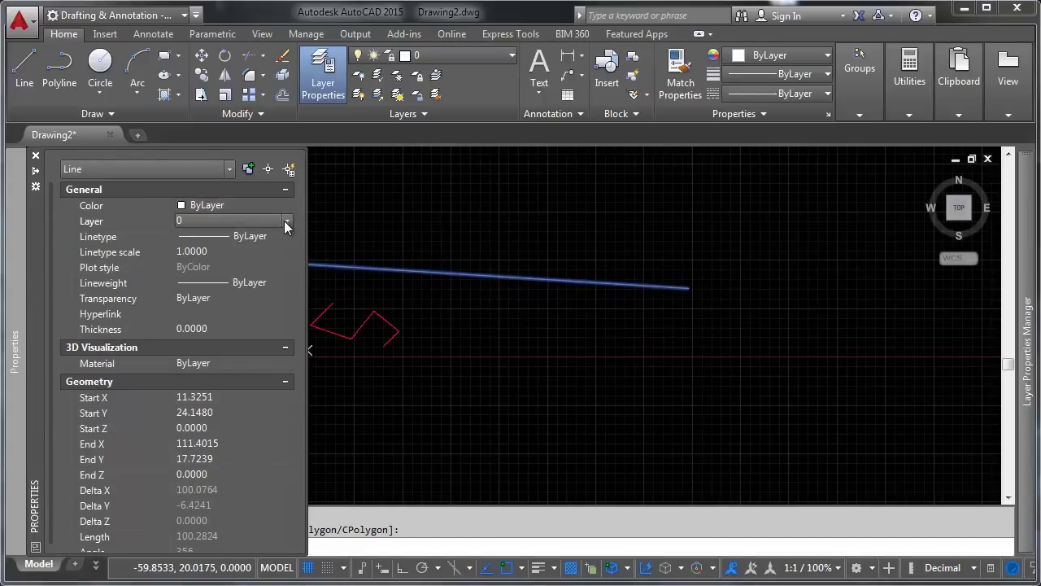
pyautogui.click(287, 220)
pyautogui.click(248, 250)
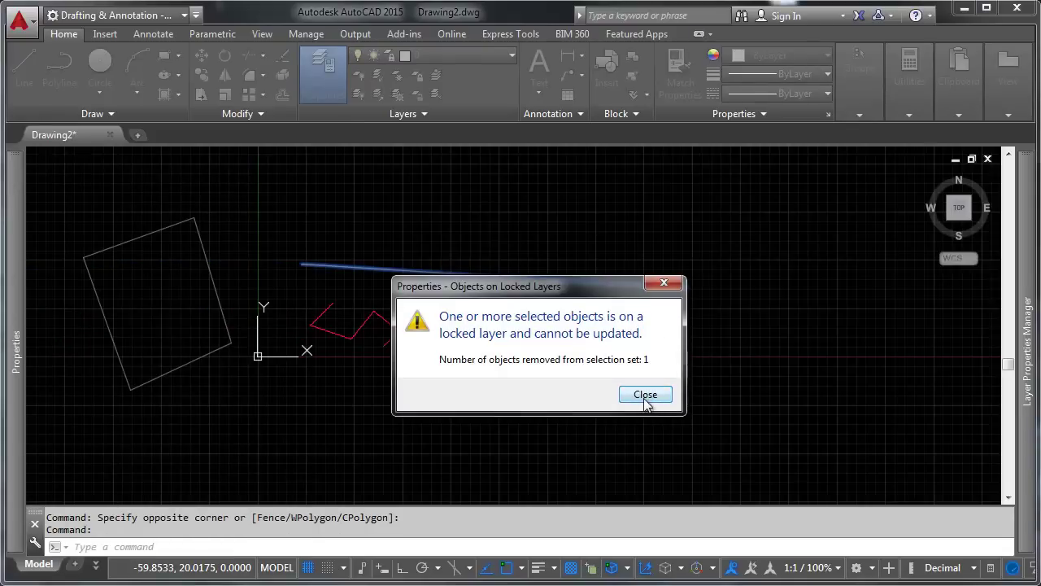
# Step: Dismiss the locked-layer warning and unlock layer 0
pyautogui.click(645, 397)
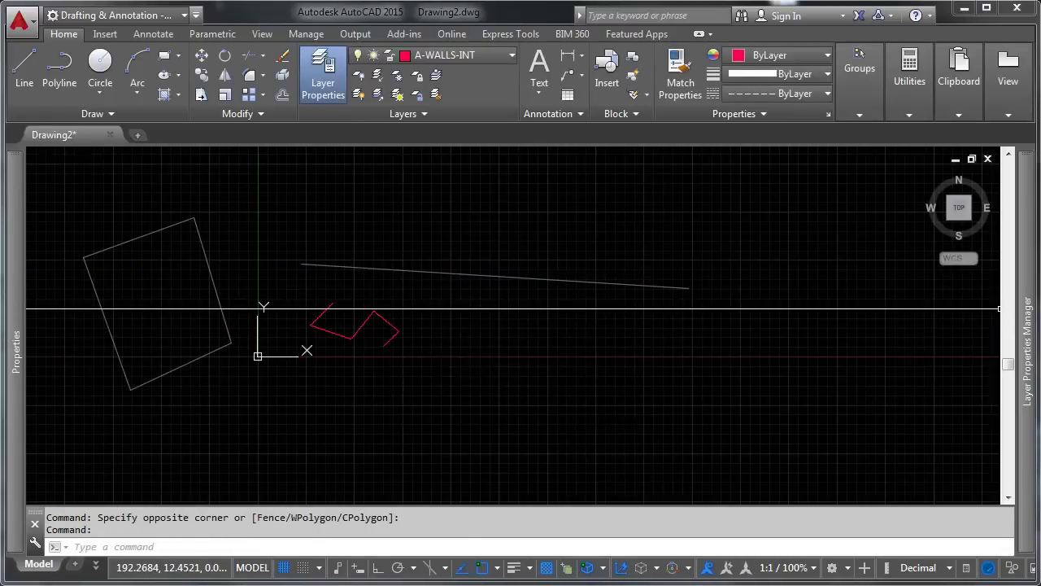
pyautogui.moveTo(1027, 334)
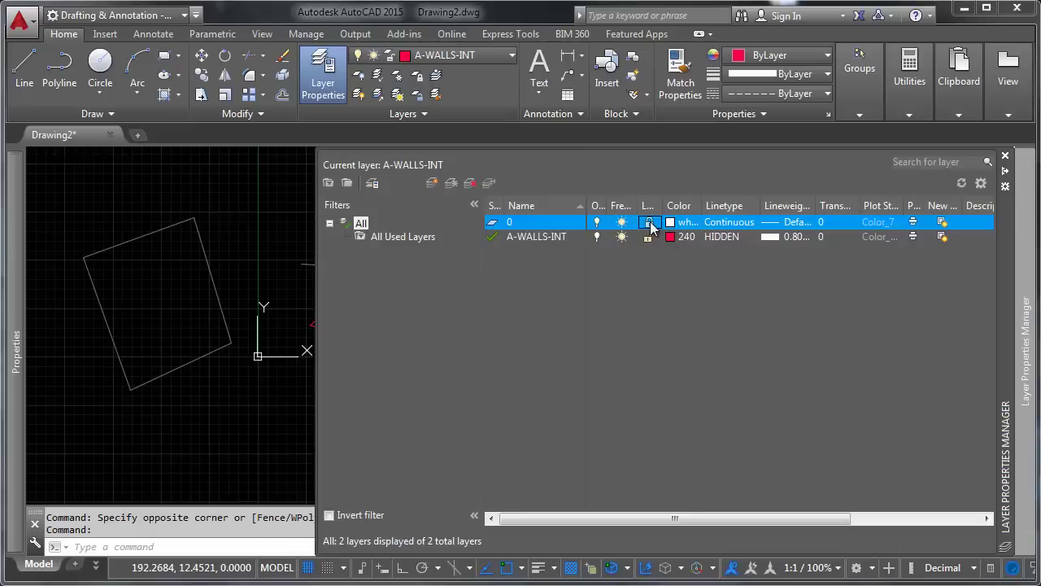
pyautogui.click(649, 225)
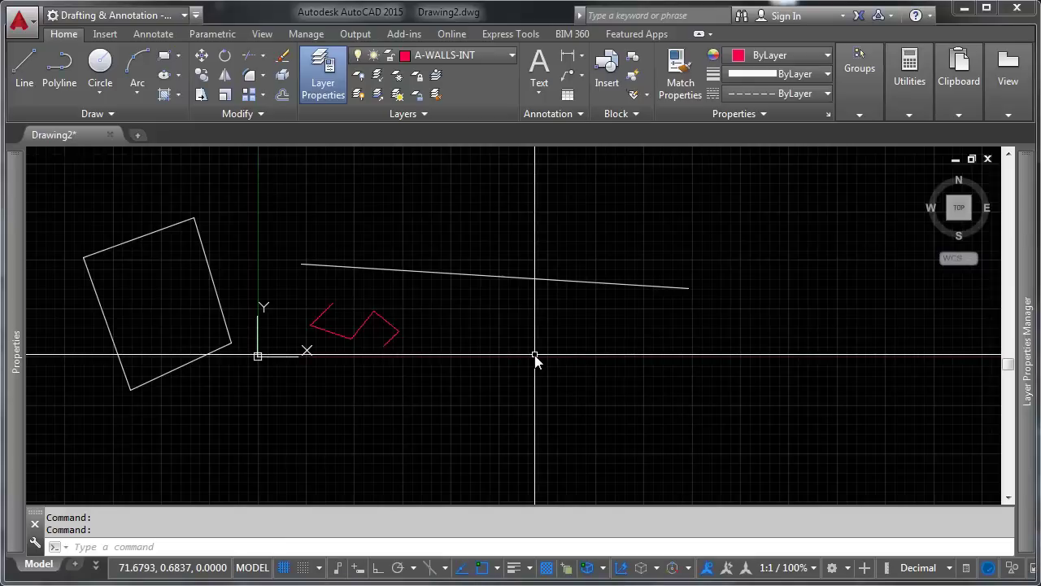
pyautogui.moveTo(1030, 286)
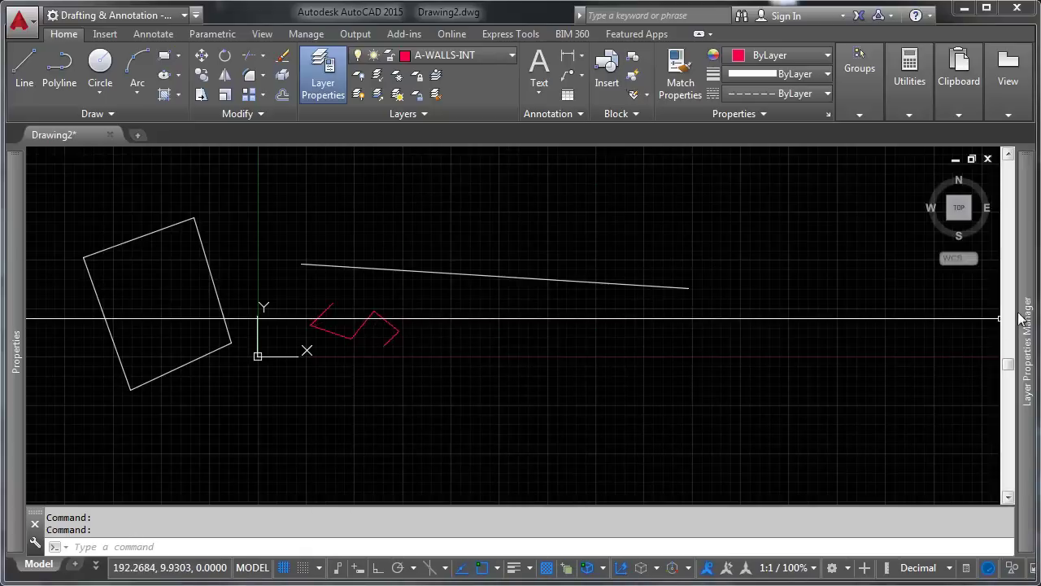
pyautogui.moveTo(1022, 319)
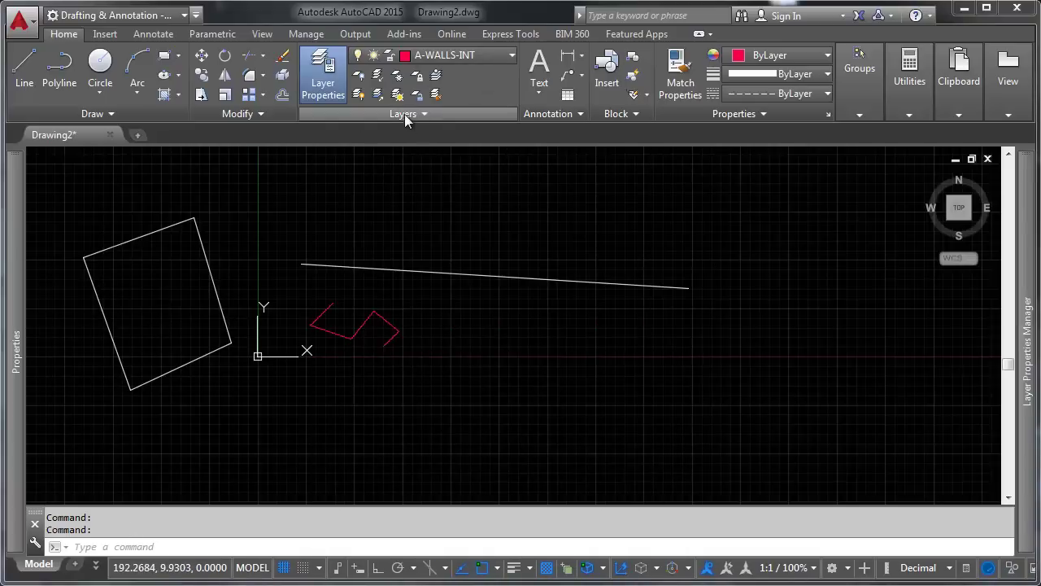
pyautogui.click(323, 75)
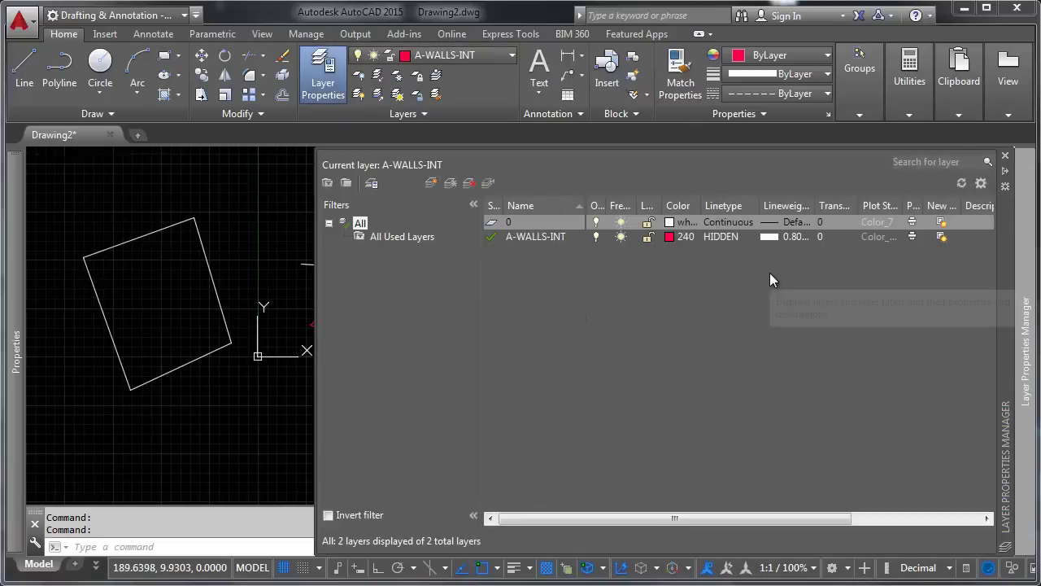
pyautogui.click(509, 227)
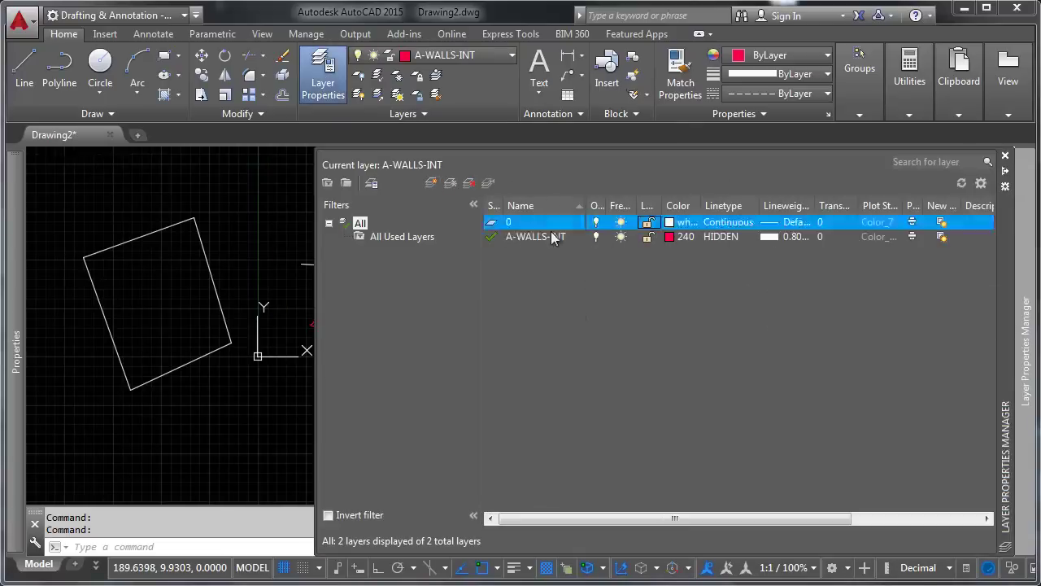